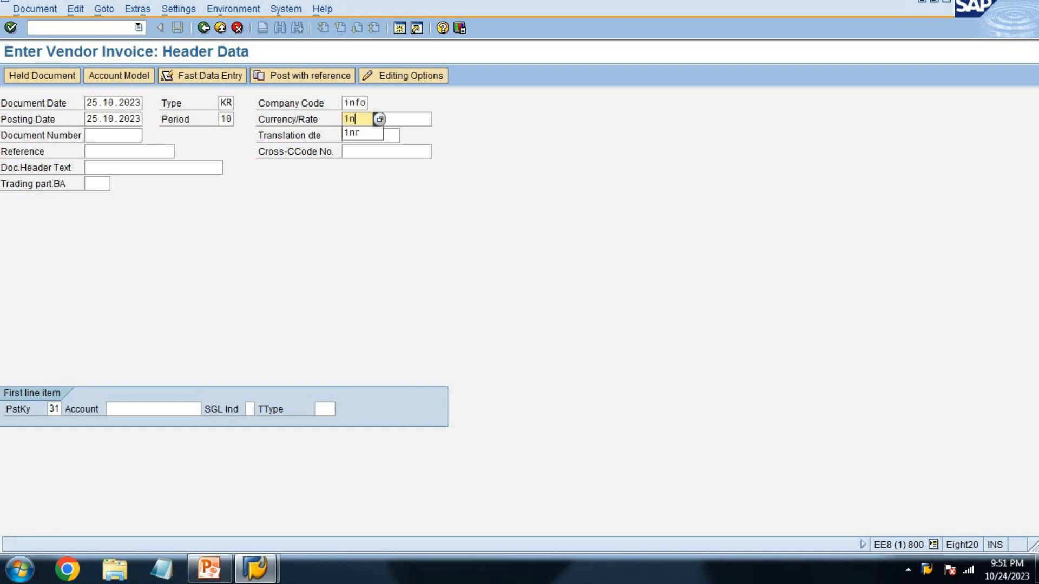
key(Tab)
key(Tab)
key(Tab)
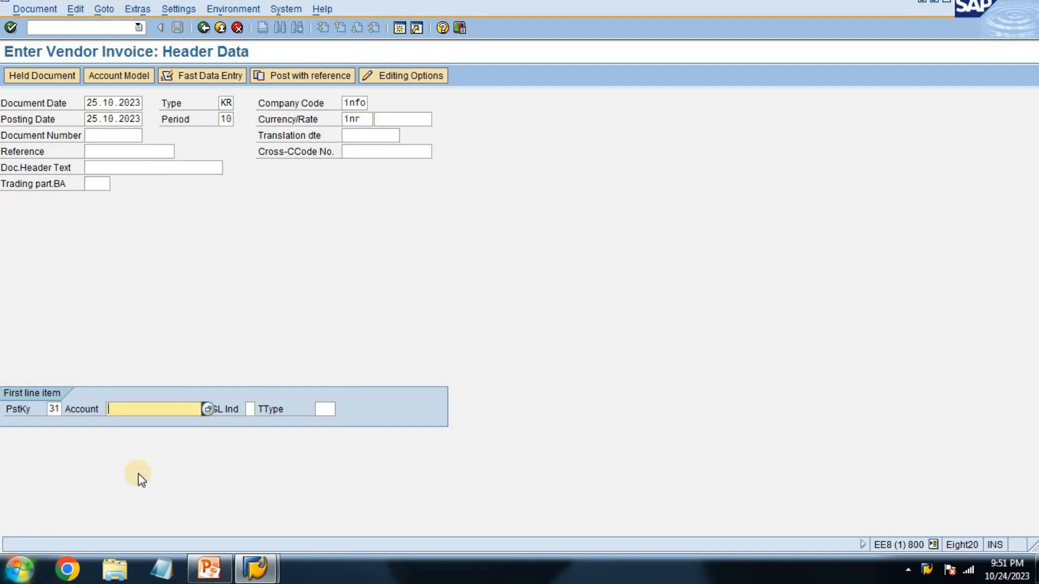
Step: Set the invoice currency to INR and choose company code INFO's vendor as the first line item's account
click(207, 410)
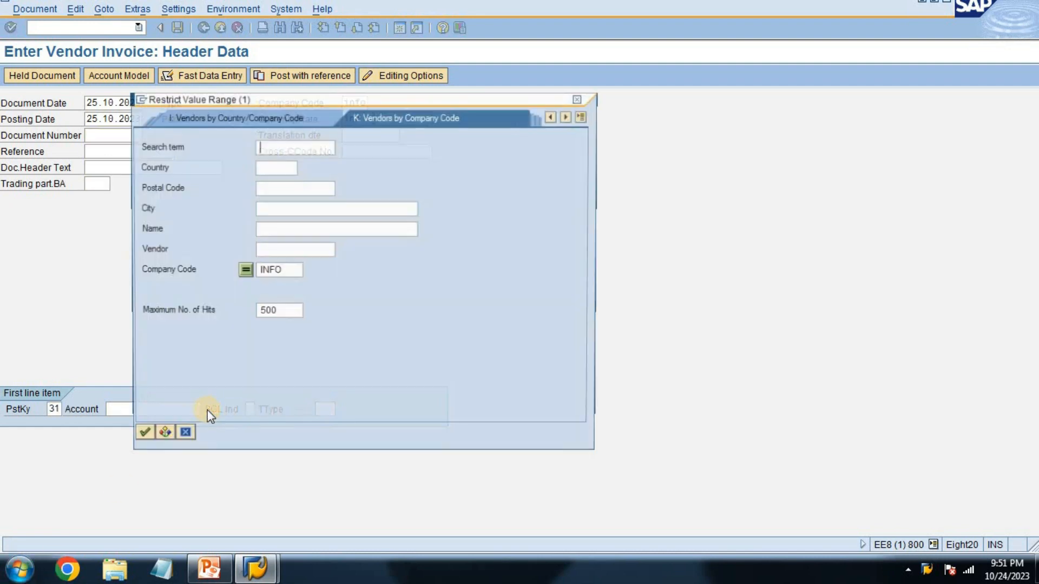
key(Return)
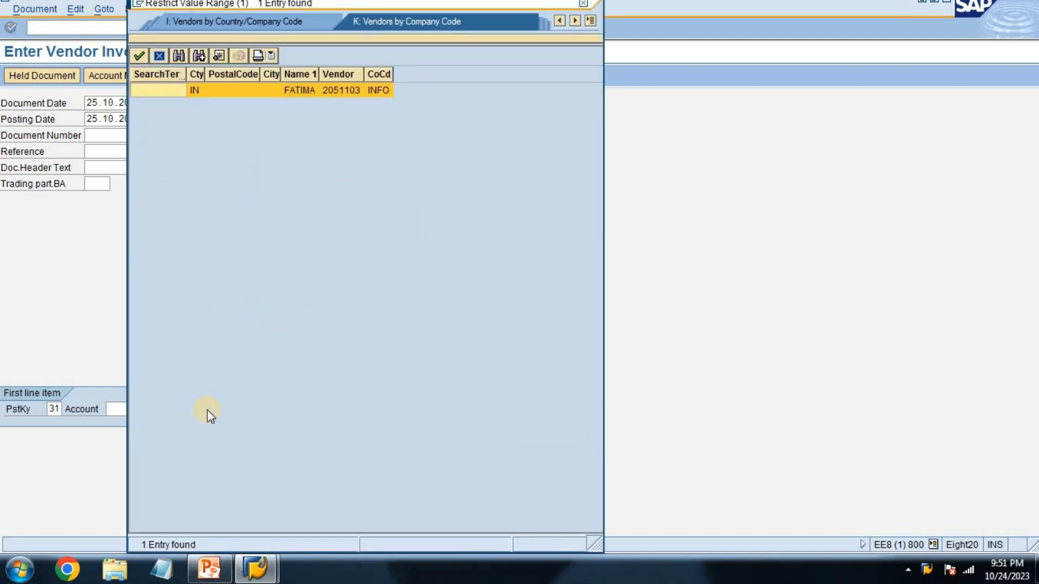
key(Return)
key(Return)
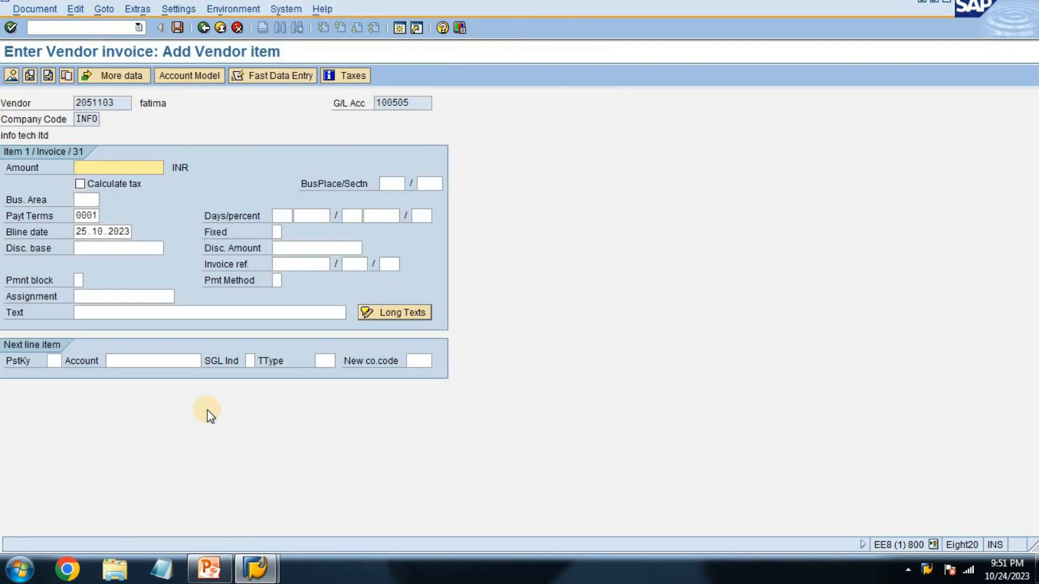
Step: Enter an amount of 50000 and business area inf1 for the vendor item
text(50000)
key(Tab)
key(Tab)
key(Tab)
key(Tab)
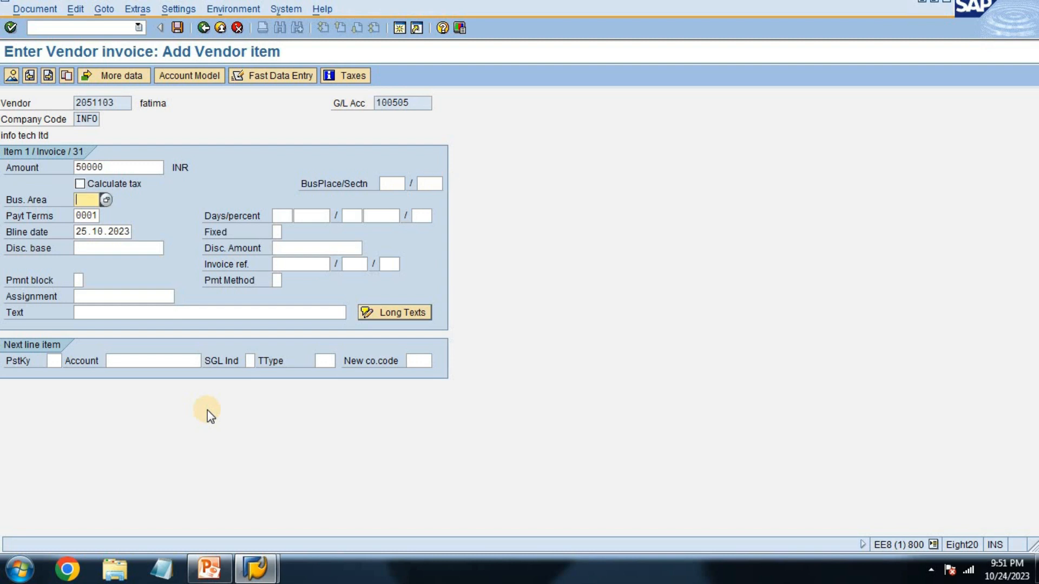
text(i)
key(Down)
key(Tab)
key(Tab)
key(Tab)
key(Tab)
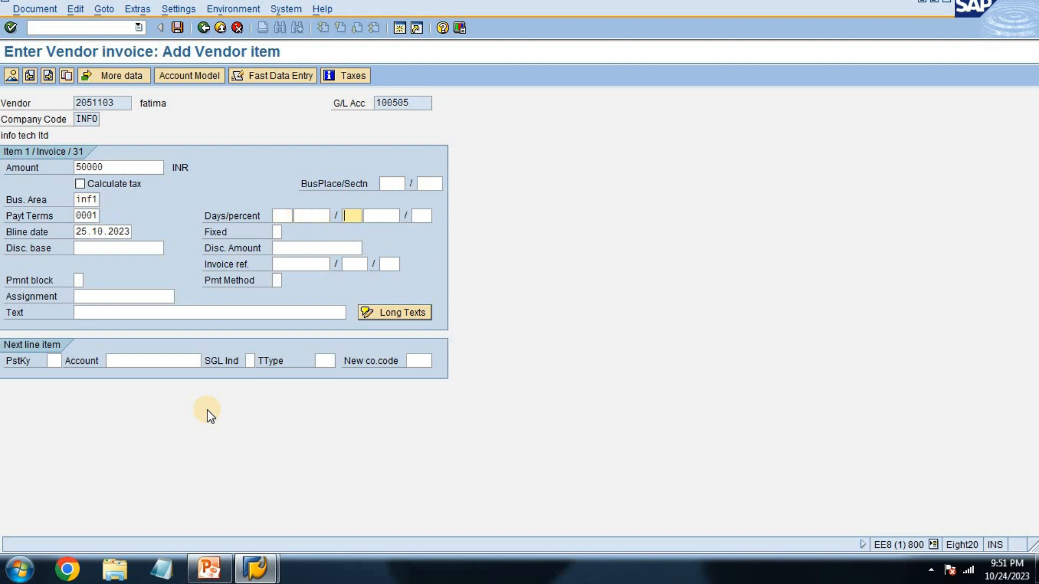
Step: Enter "being goods purchased" as the vendor item's text
key(Tab)
key(Tab)
key(Tab)
key(Tab)
key(Tab)
key(Tab)
key(Tab)
key(Tab)
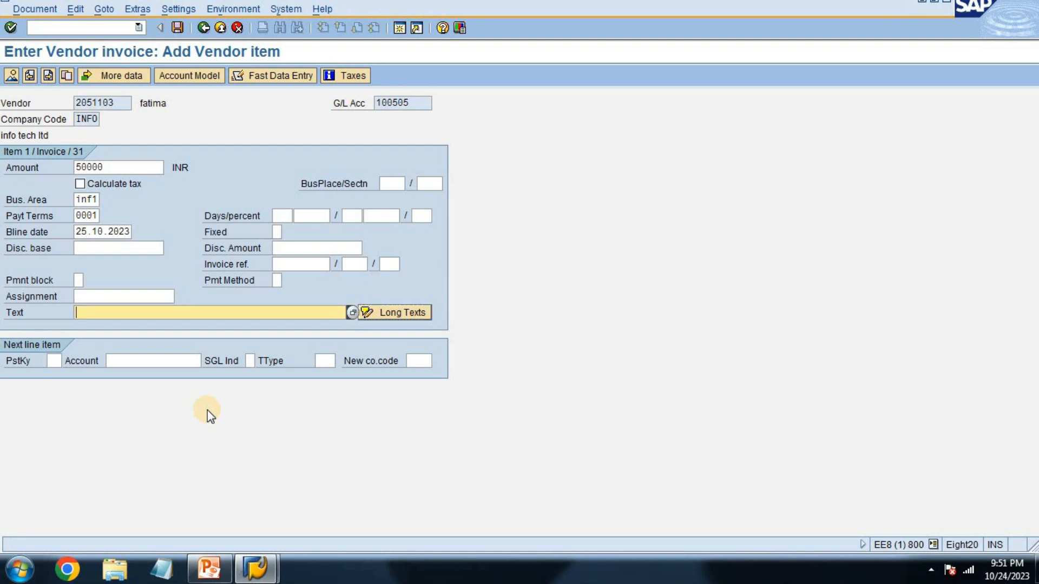
text(being )
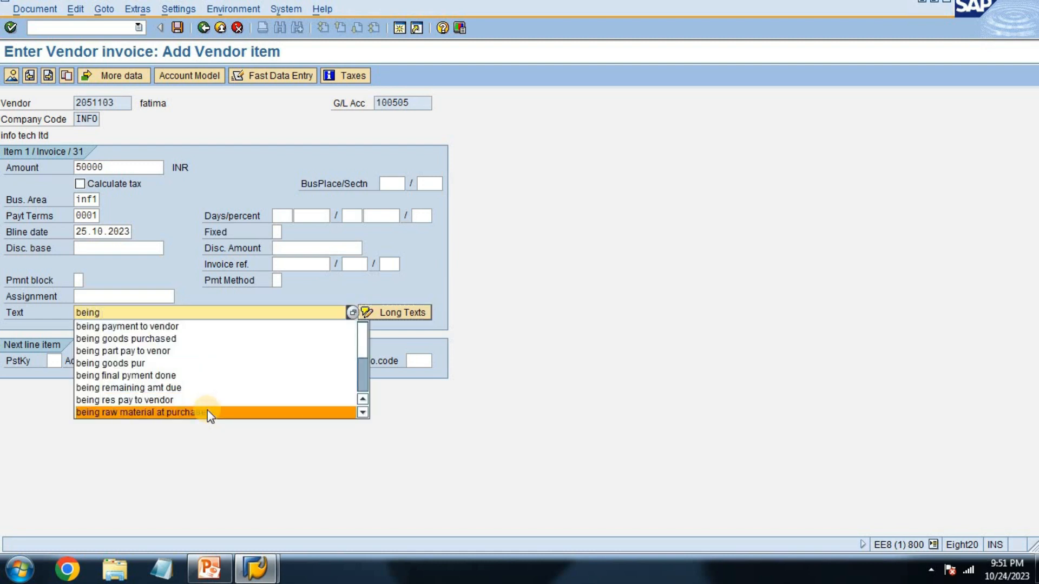
text(g)
key(Down)
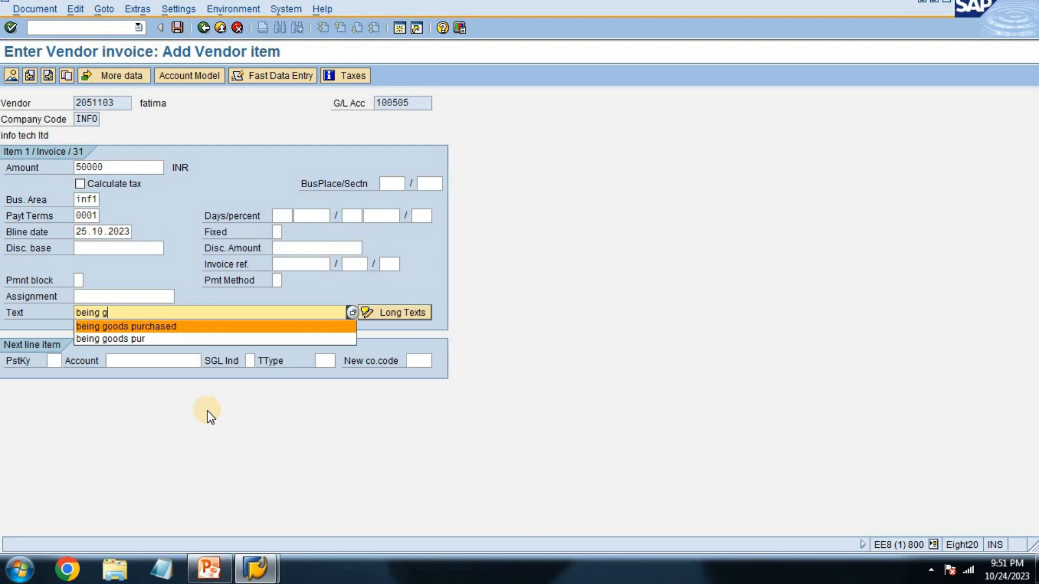
key(Return)
Step: Add a next line item with posting key 40 on the inventory for raw material account
text(40)
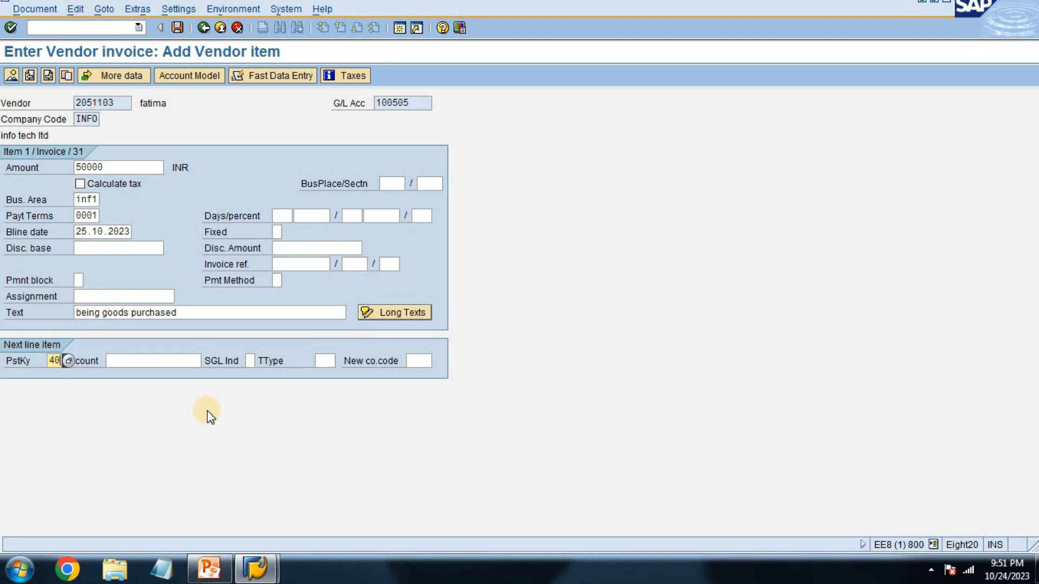
key(Tab)
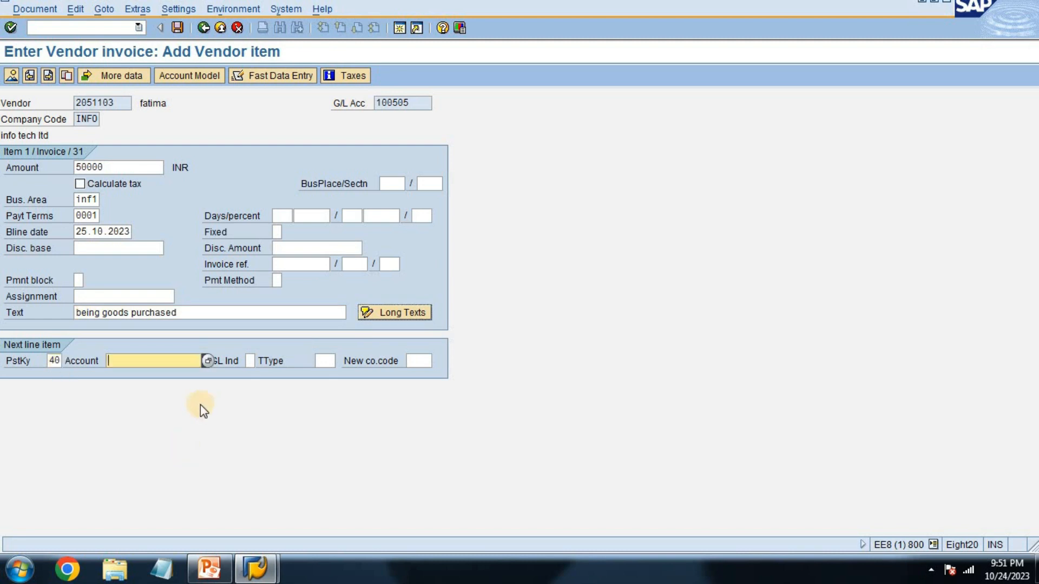
click(207, 361)
key(Return)
key(Down)
key(Down)
key(Down)
key(Down)
key(Down)
key(Down)
key(Up)
key(Return)
key(Return)
Step: Fill the debit item with amount *, business area inf1 and text +
text(*)
key(Tab)
key(Tab)
key(Tab)
text(in)
key(Down)
key(Tab)
key(Tab)
key(Tab)
key(Tab)
key(Tab)
text(+)
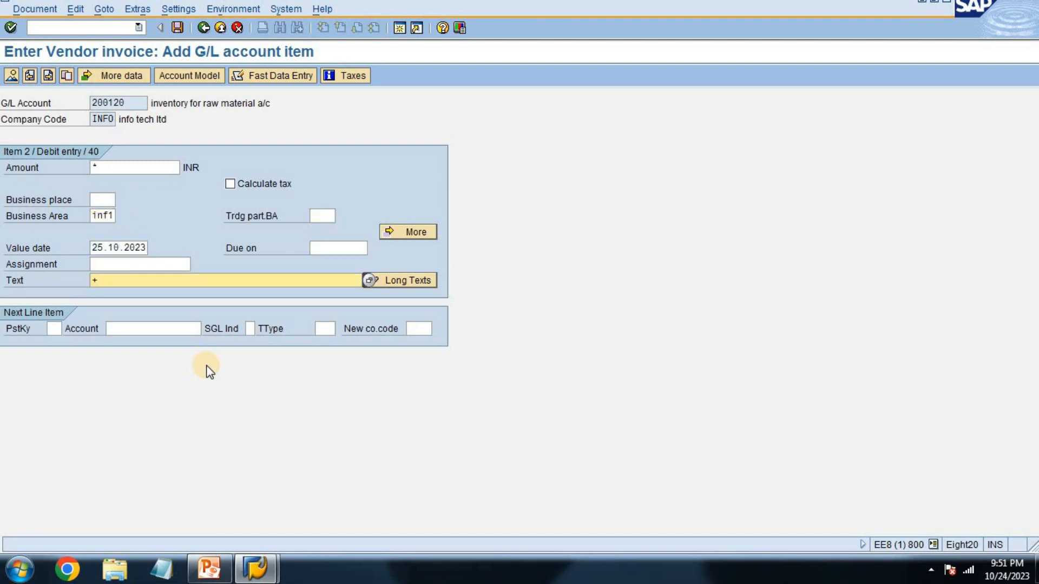
Step: Post the vendor invoice from the document overview and exit invoice entry
key(shift+F2)
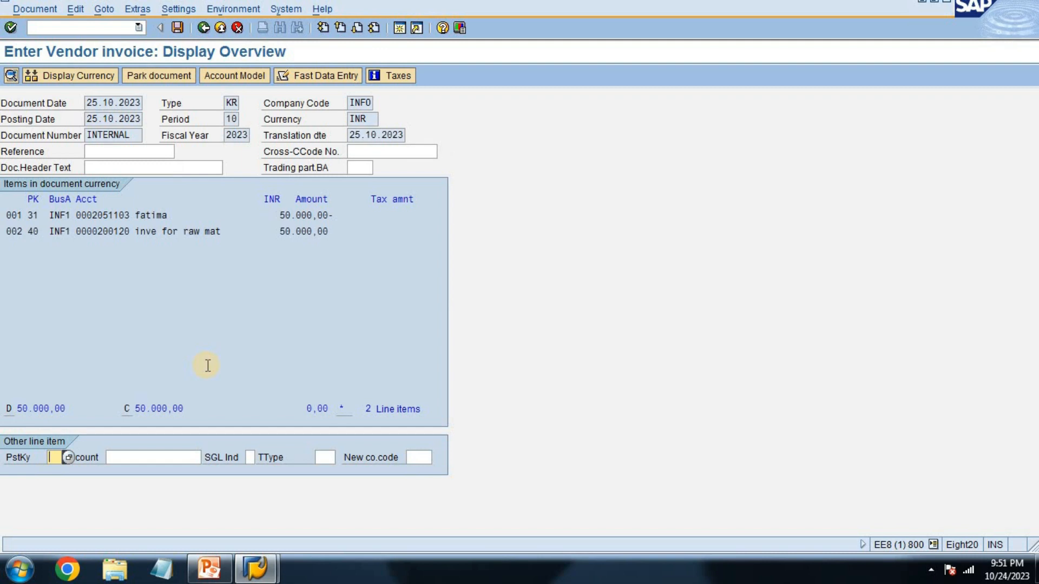
key(ctrl+s)
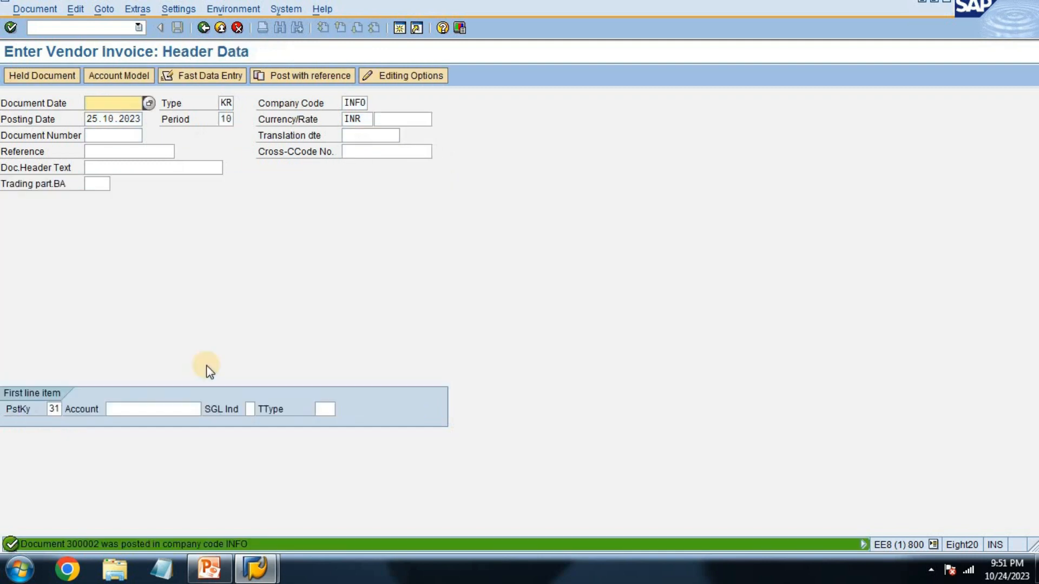
click(210, 35)
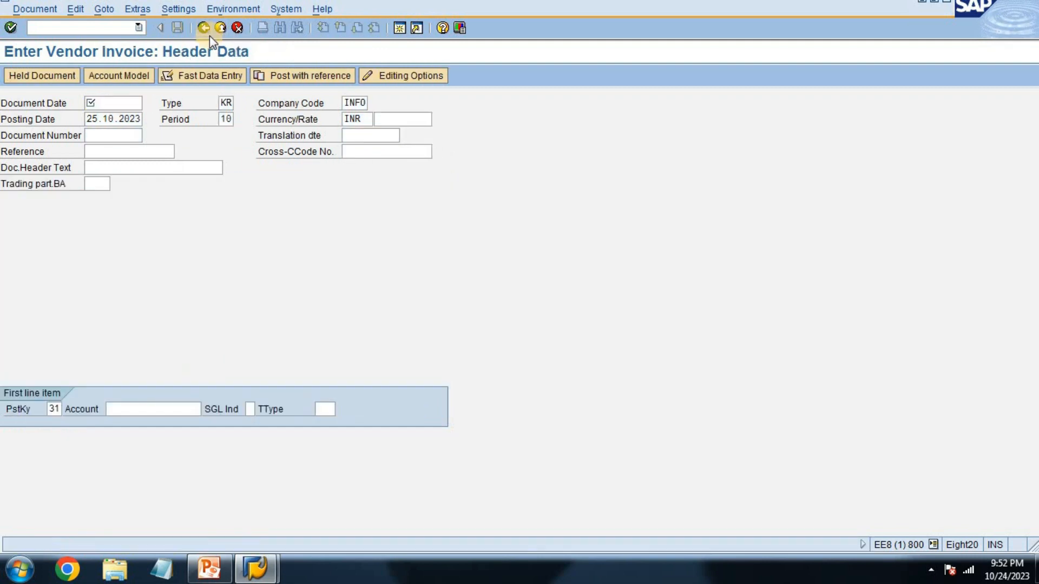
click(204, 283)
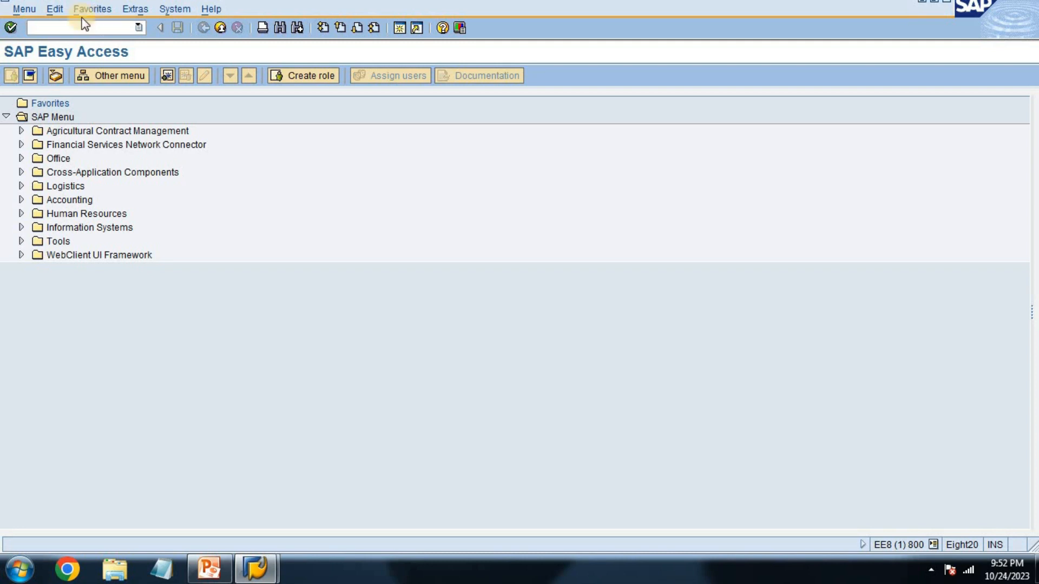
Step: Open transaction f-53 and set the outgoing payment's document date to 25.10.2023
text(f-53)
key(Return)
text(25)
key(Down)
key(Return)
Step: Set the bank data account to the cash account and the business area to inf1
key(Tab)
key(Tab)
key(Tab)
key(Tab)
key(Tab)
key(Tab)
key(Tab)
key(Tab)
key(Tab)
key(Tab)
key(Tab)
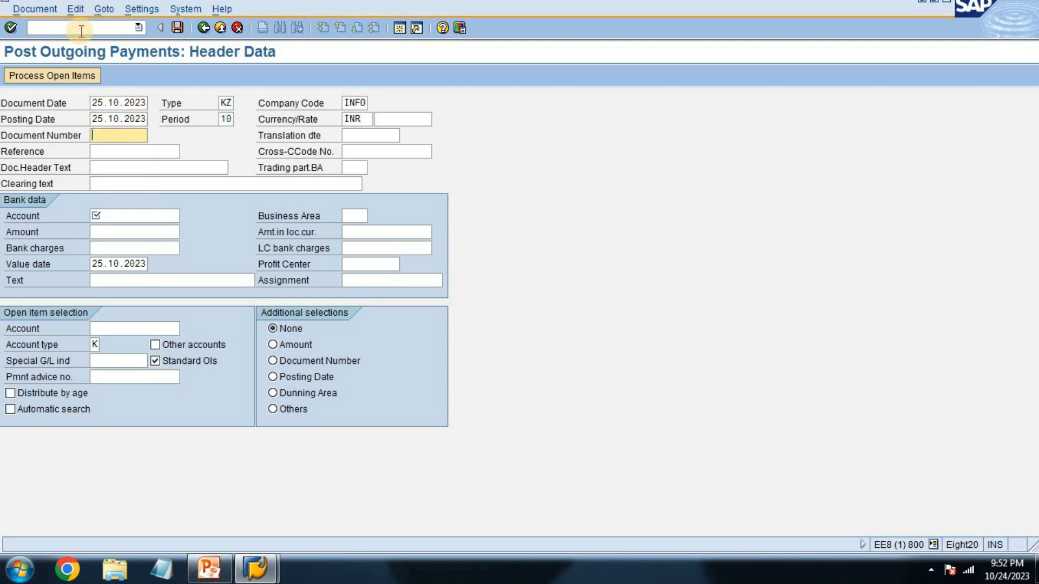
text(2)
key(Down)
key(Return)
Step: Set the outgoing payment amount to 25000
key(Tab)
text(i)
key(Down)
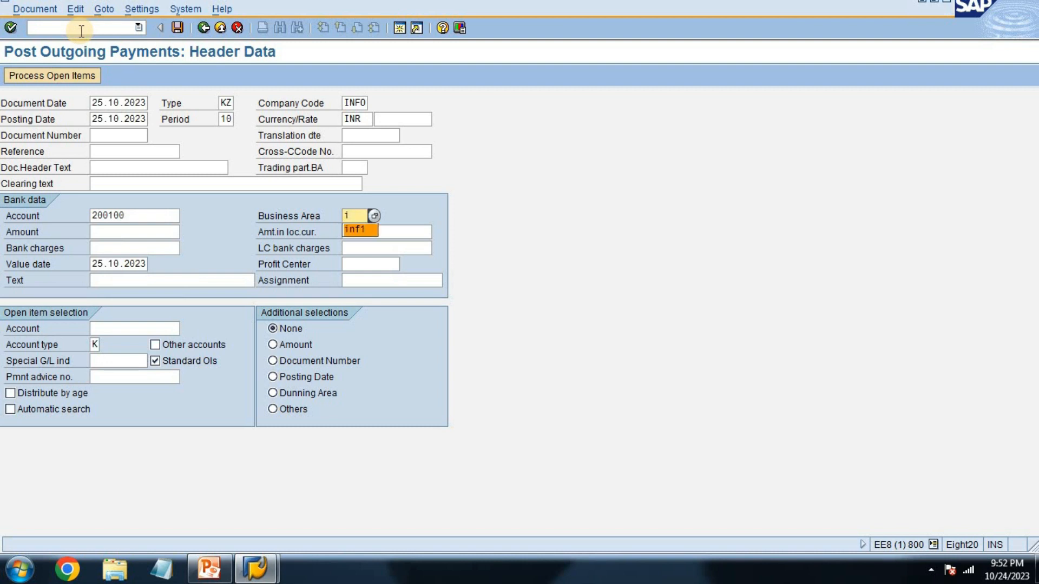
key(Return)
Step: Enter "being partial payment to vendor" as the bank data text
key(Tab)
key(Tab)
key(shift+Tab)
text(2)
key(Down)
key(Return)
key(Tab)
key(Tab)
key(Tab)
key(Tab)
key(Tab)
key(Tab)
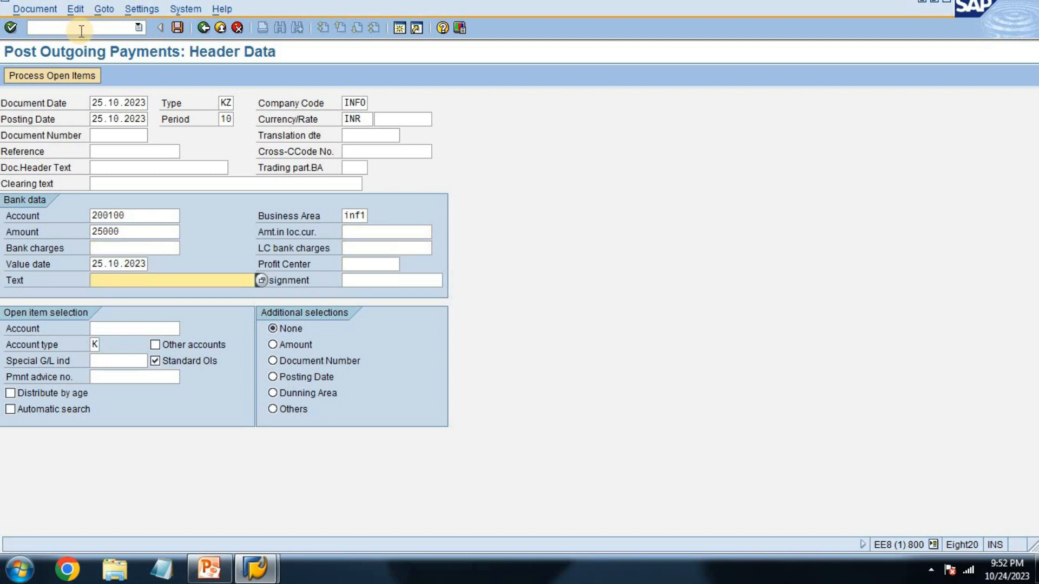
text(bein)
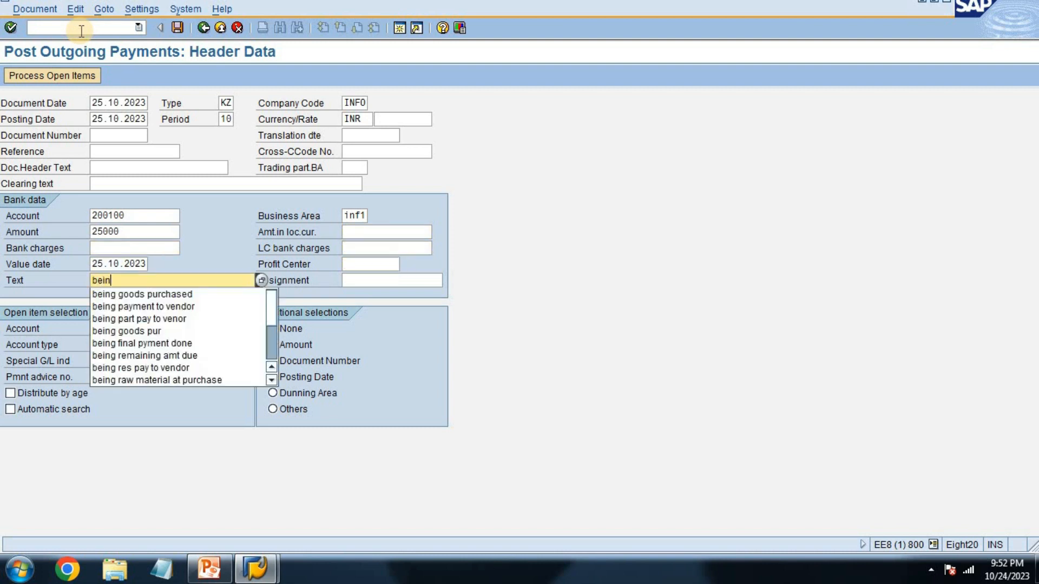
text(g part)
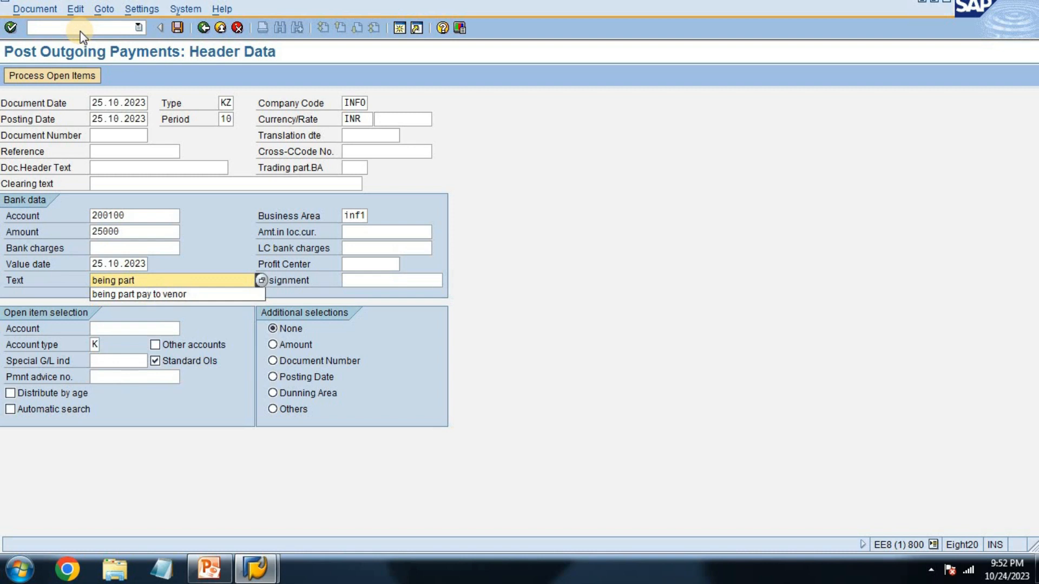
text(ial )
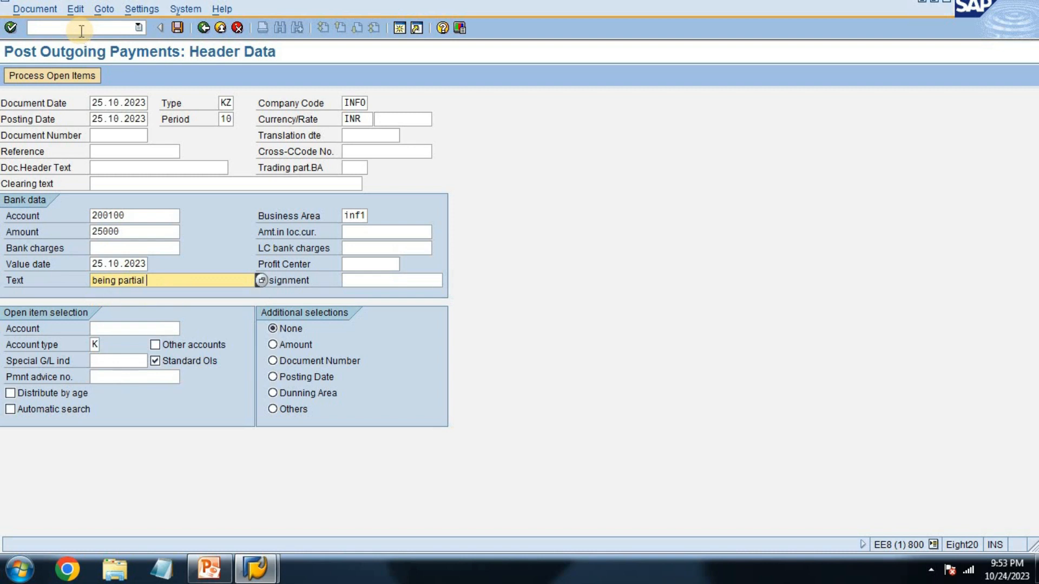
text(payment to vendor)
key(Return)
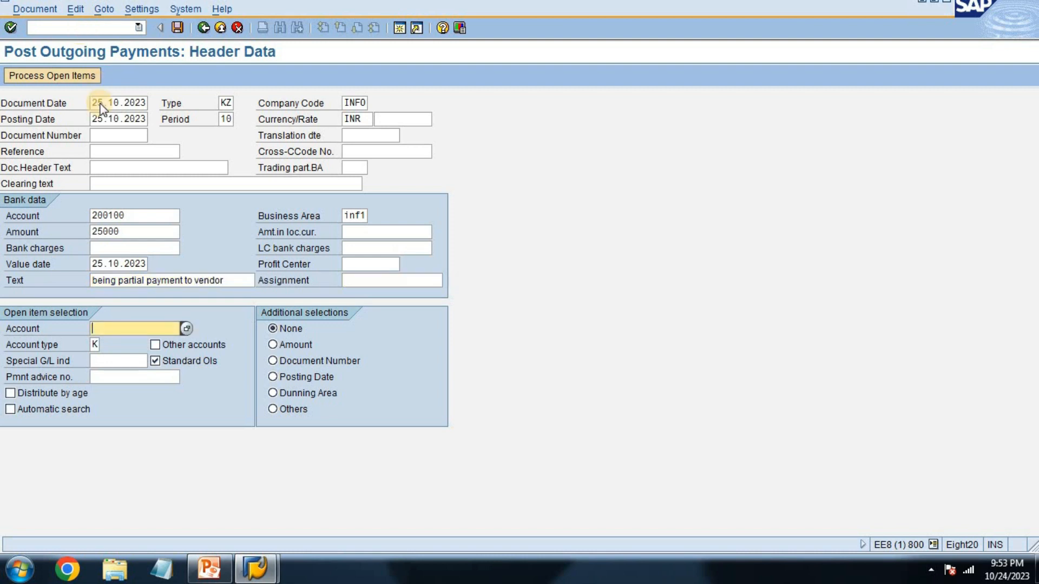
Step: Choose company code INFO's vendor for the open item selection and process its open items
click(187, 328)
key(Return)
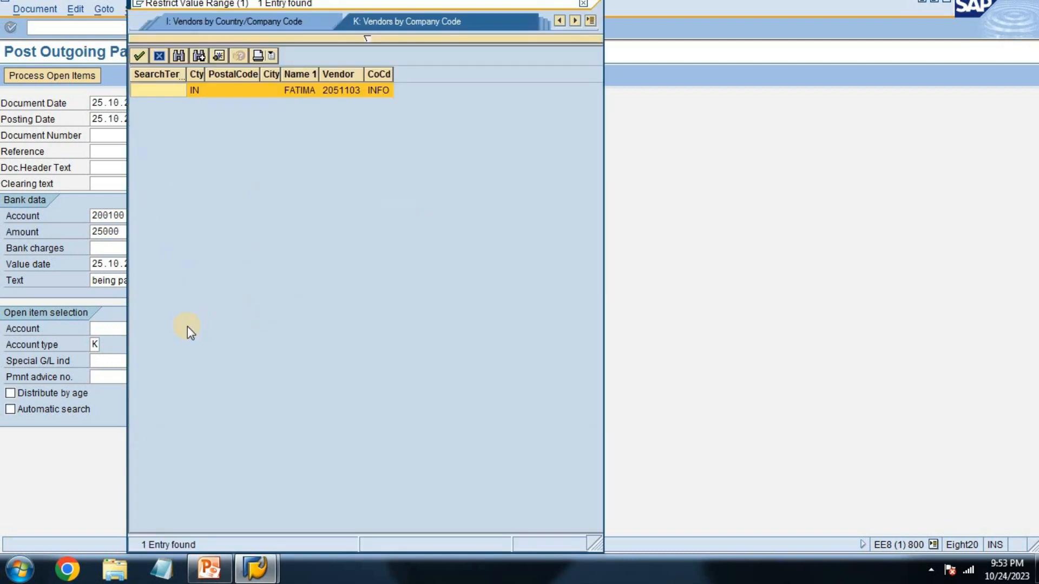
key(Return)
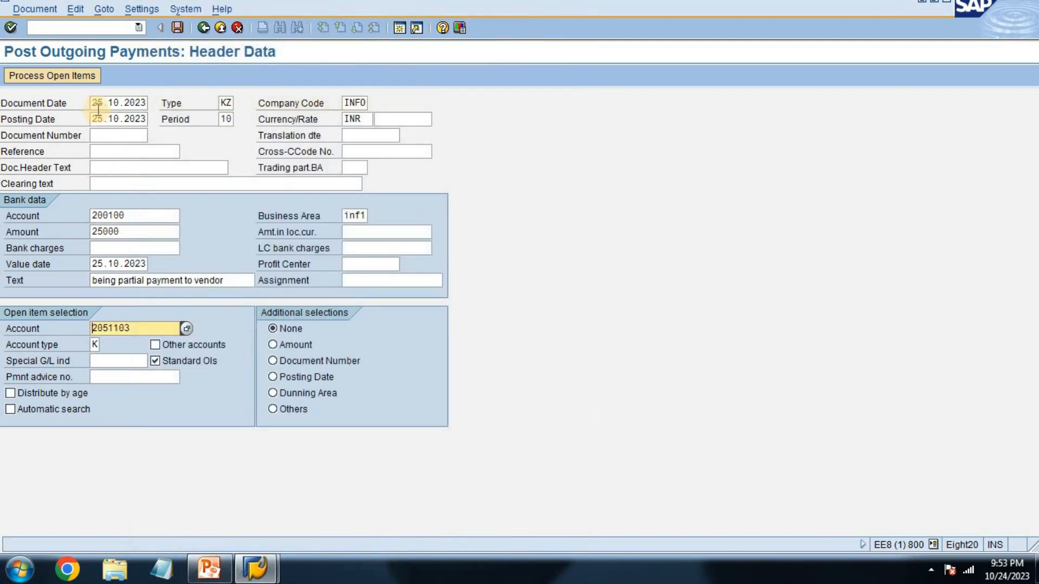
click(80, 76)
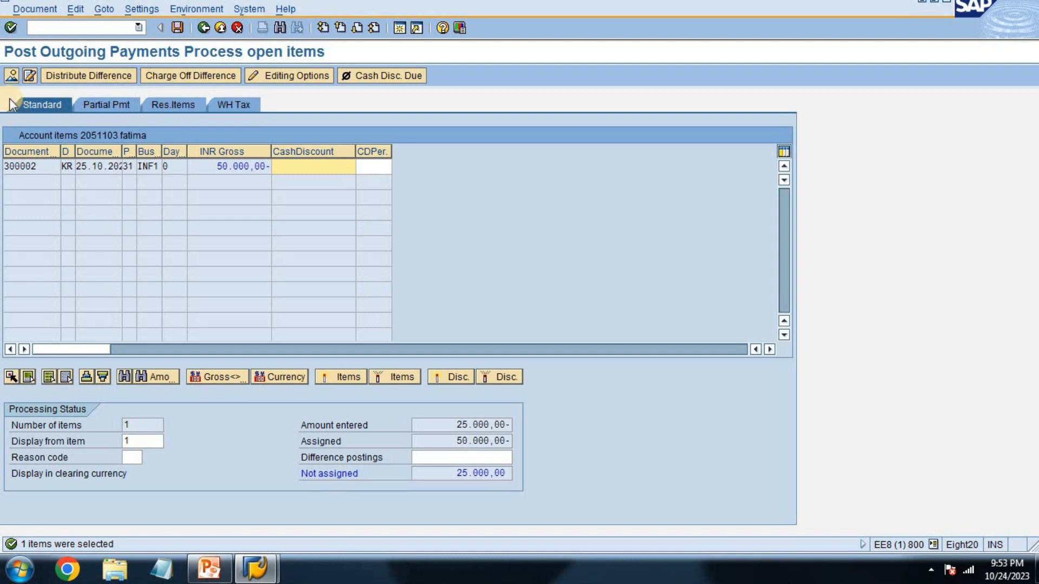
Step: Assign a partial payment of 25.000,00 against the vendor's open invoice
click(108, 105)
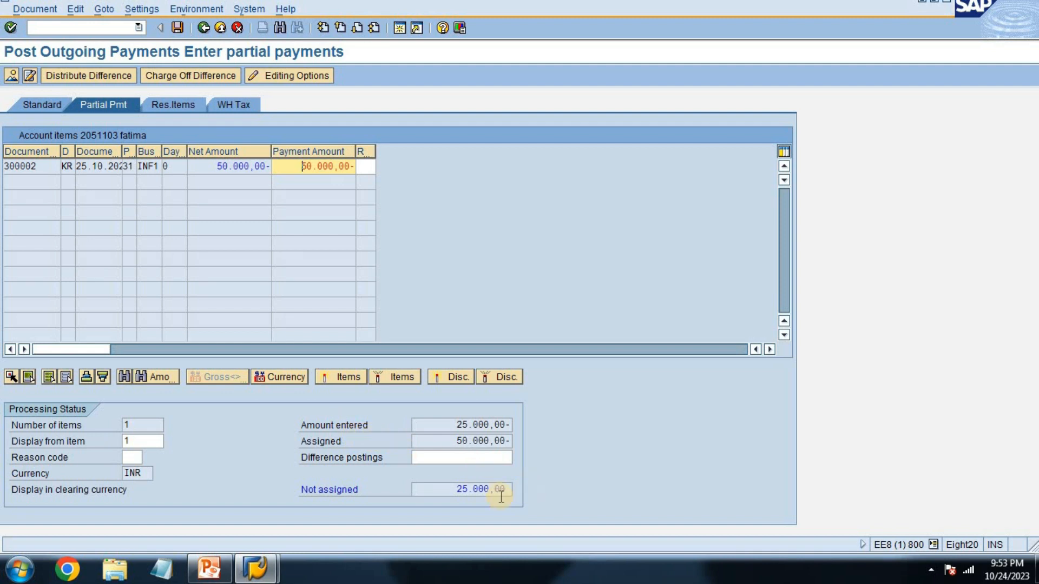
click(468, 426)
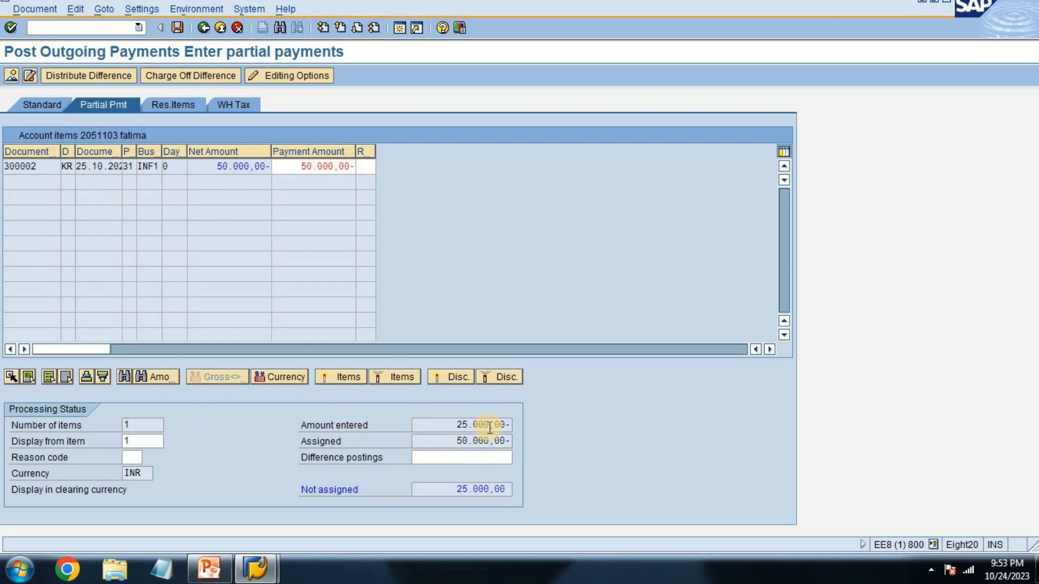
double_click(323, 168)
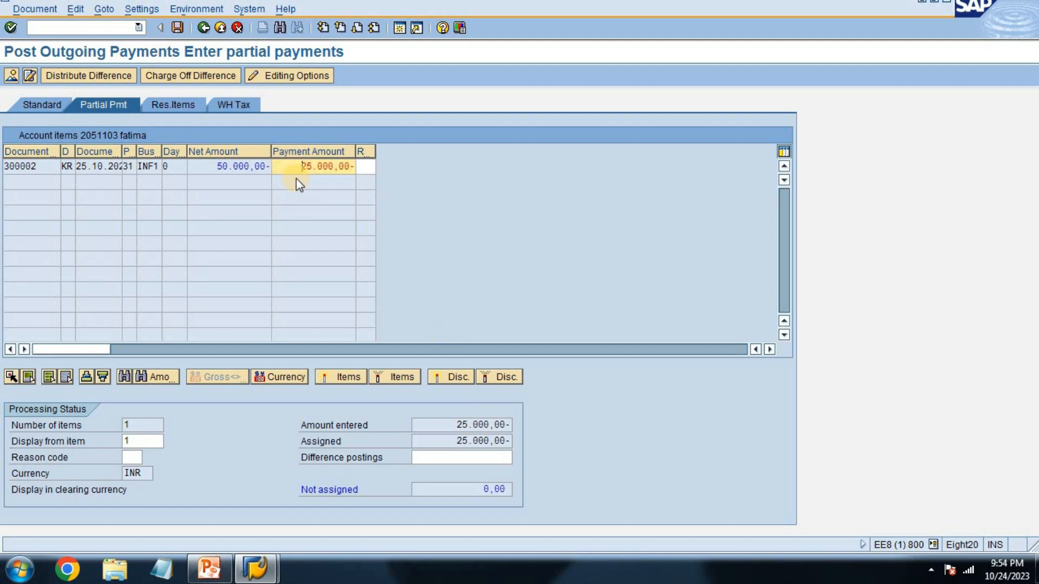
Step: Open the marked vendor line from the payment overview, give it the text +, and return to the overview
key(shift+F2)
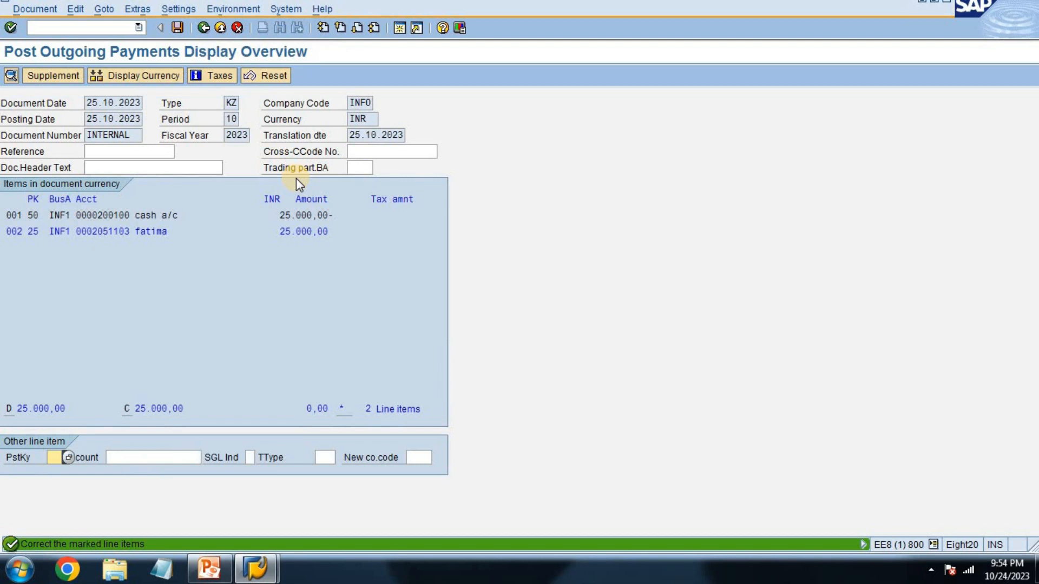
double_click(98, 236)
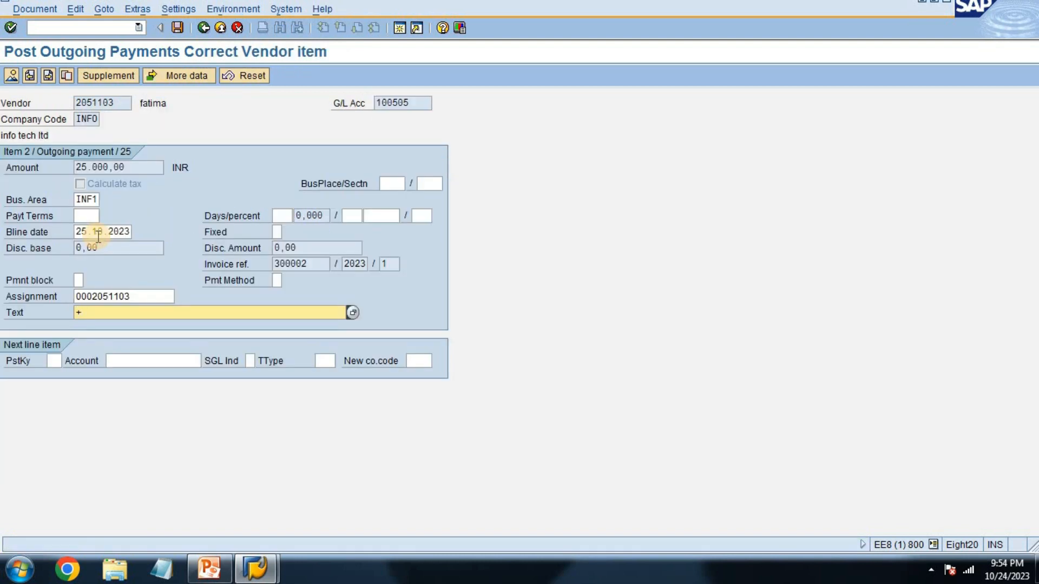
click(203, 29)
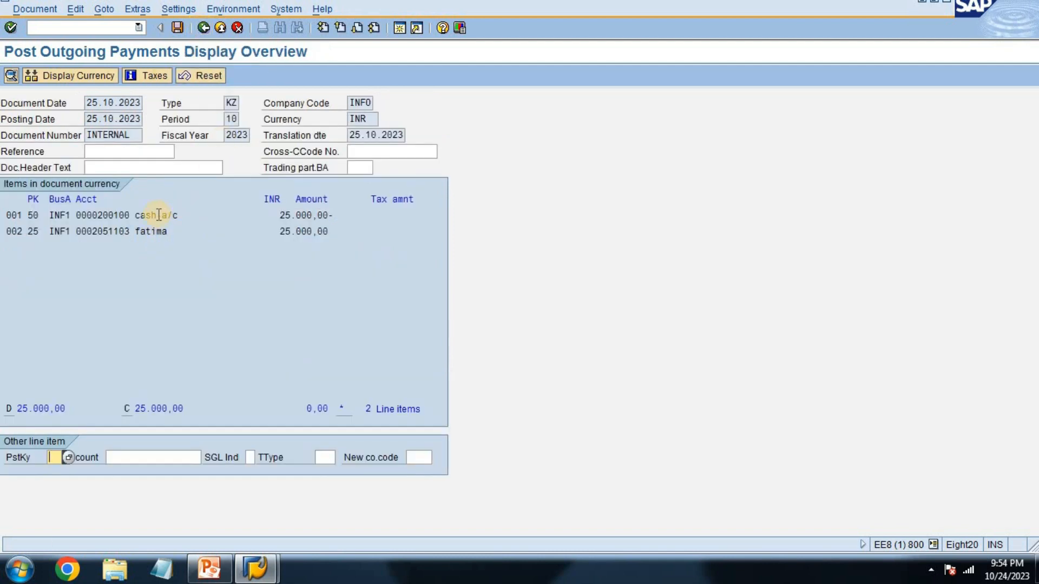
Step: Post the outgoing partial payment and exit payment entry
key(ctrl+s)
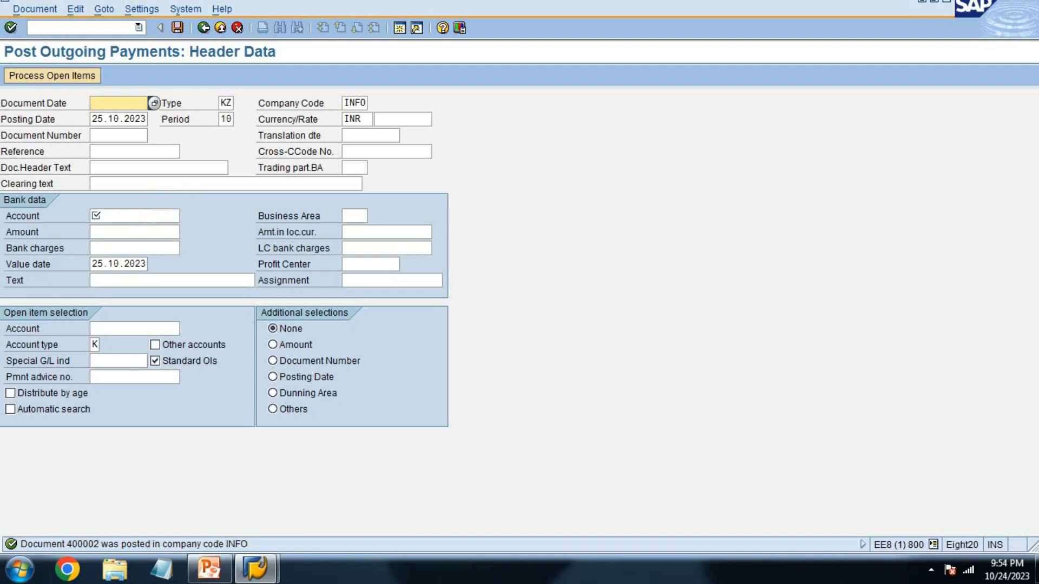
click(207, 31)
click(206, 283)
Step: Open transaction fbl1n and display the line items of the paid vendor
click(66, 25)
text(fbl1n)
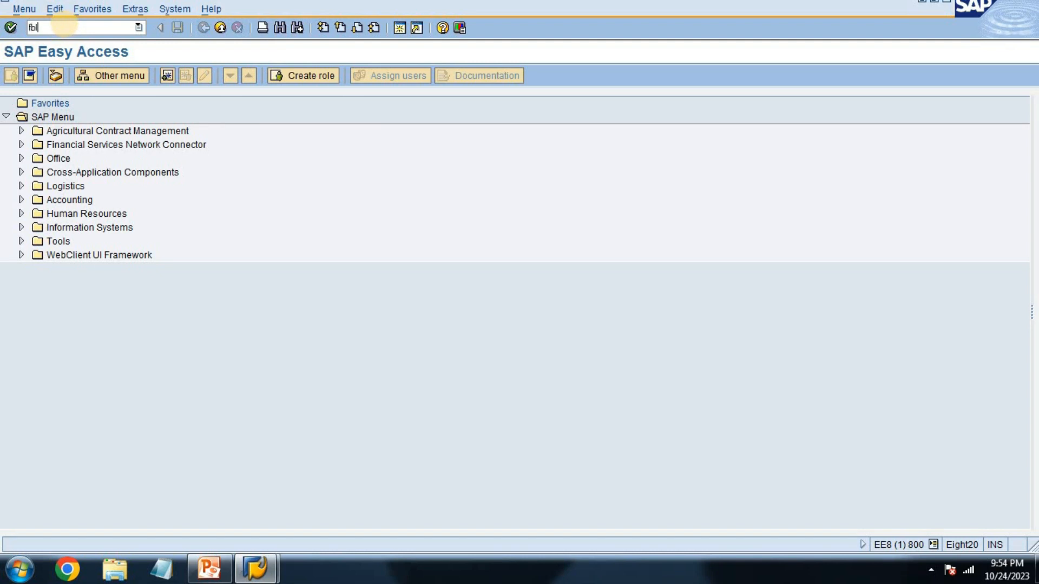
key(Return)
text(2)
key(Tab)
key(F8)
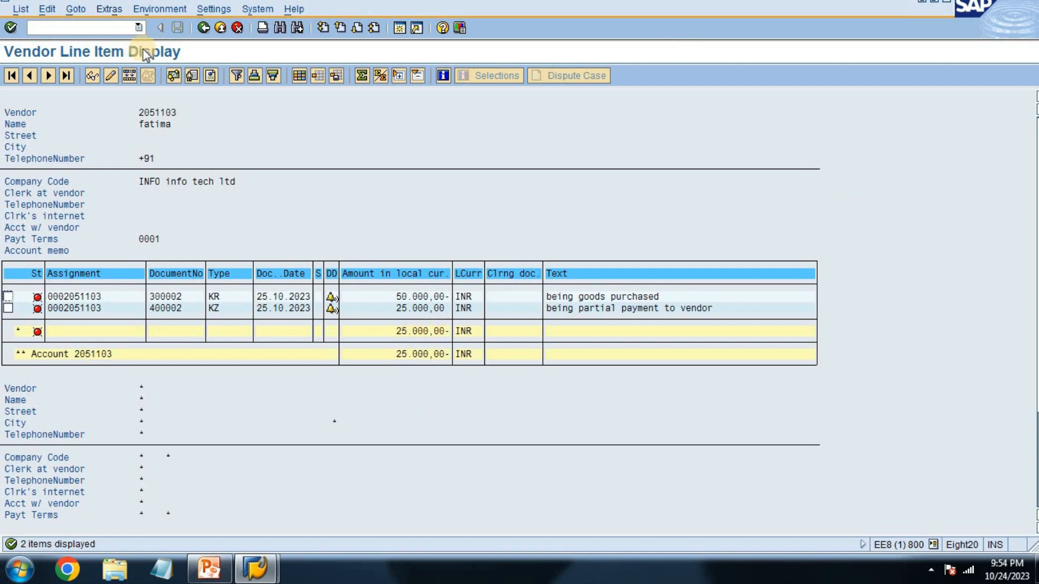
Step: Leave the vendor line item display and look up the payment transaction code on slide 6 in PowerPoint
click(204, 28)
click(204, 28)
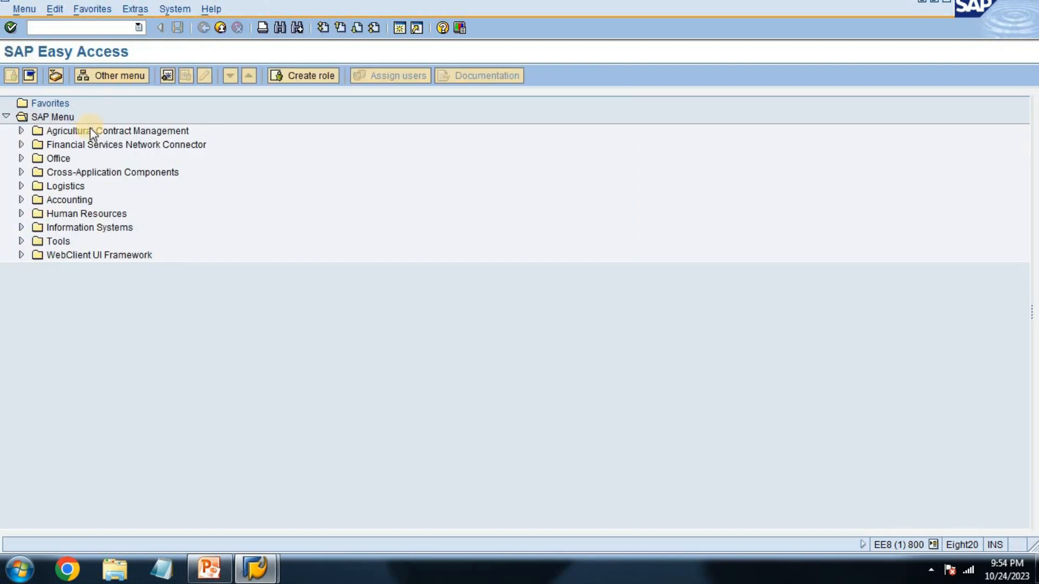
click(228, 578)
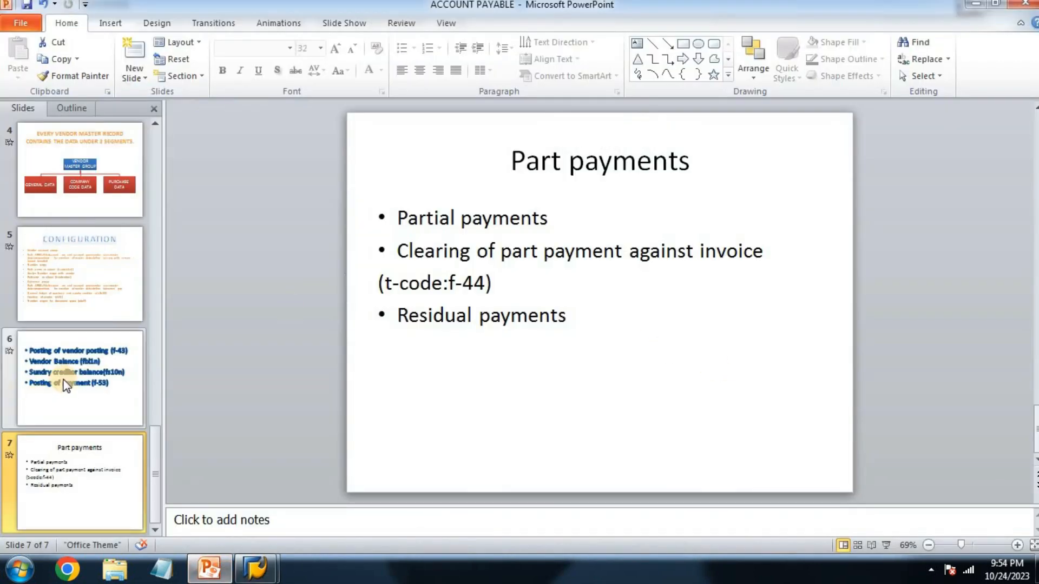
click(65, 379)
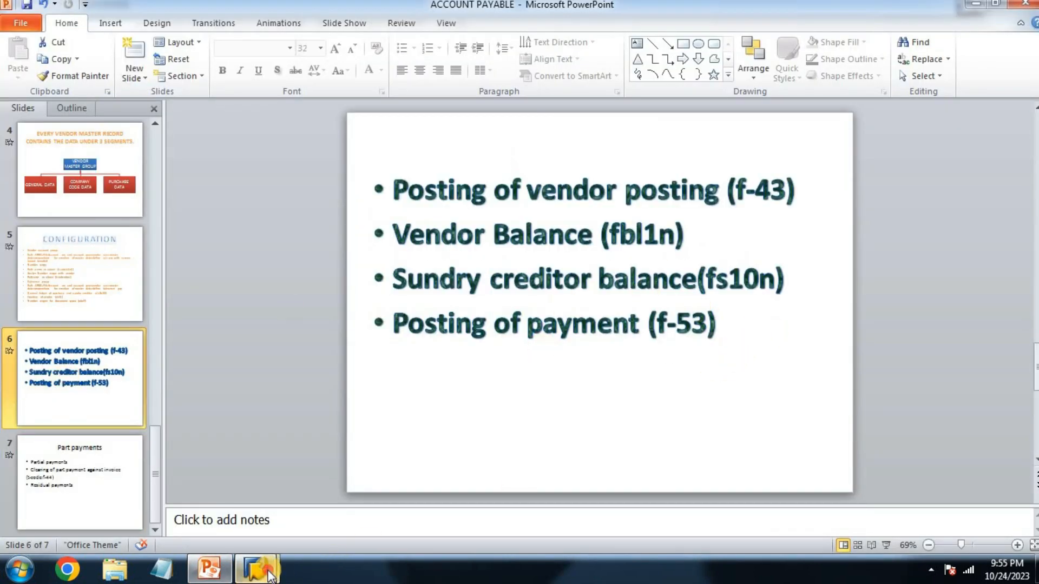
Step: Switch to SAP, open outgoing payment entry with f-53, and set the document date to 25.10.2023
click(256, 568)
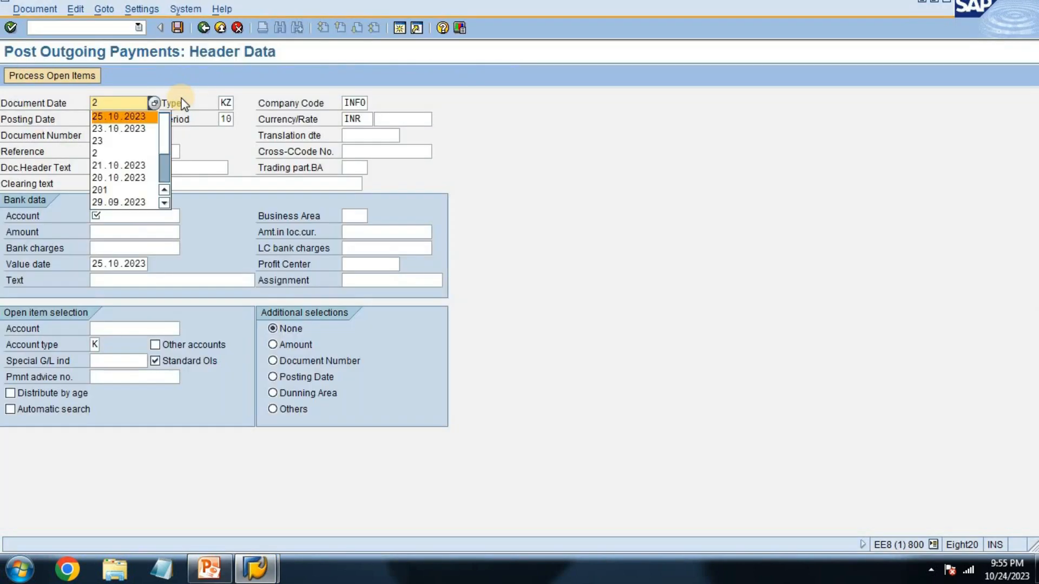
key(Tab)
key(Tab)
key(Tab)
Step: Fill in the payment's bank data with the bank G/L account, business area inf1 and amount 25000
key(Tab)
key(Tab)
key(Tab)
key(Tab)
key(Tab)
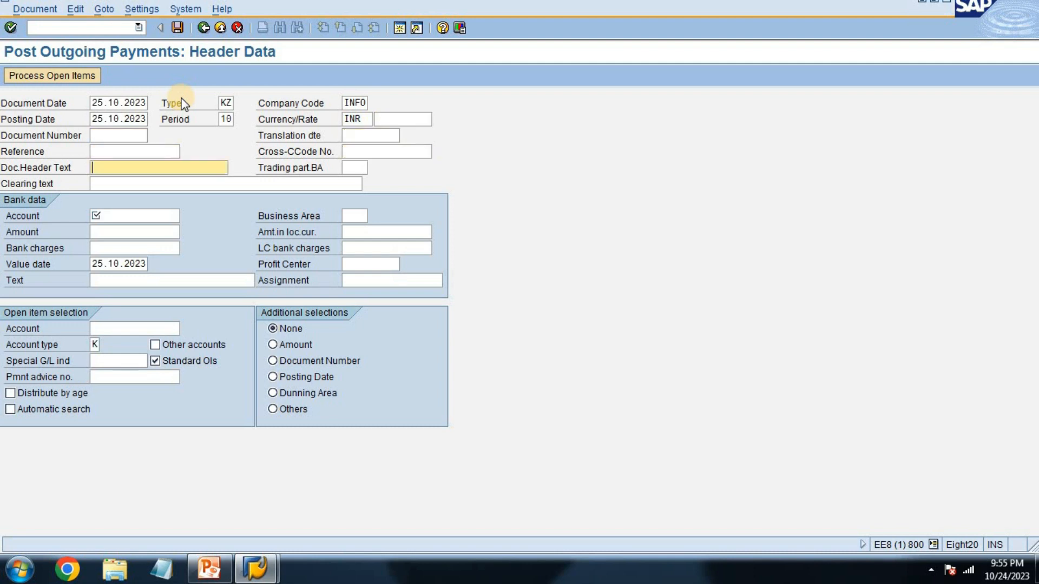
key(shift+Tab)
text(2)
key(Down)
key(Tab)
text(i)
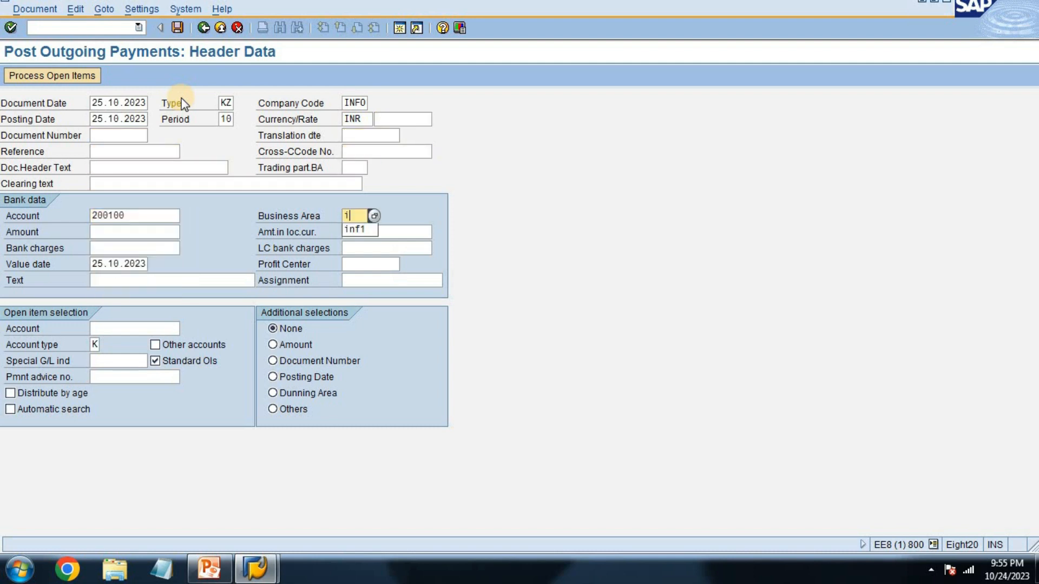
key(Down)
key(Tab)
text(2)
key(Down)
Step: Set the payment's bank data text to "being final pyment done"
key(Tab)
key(Tab)
key(Tab)
key(Tab)
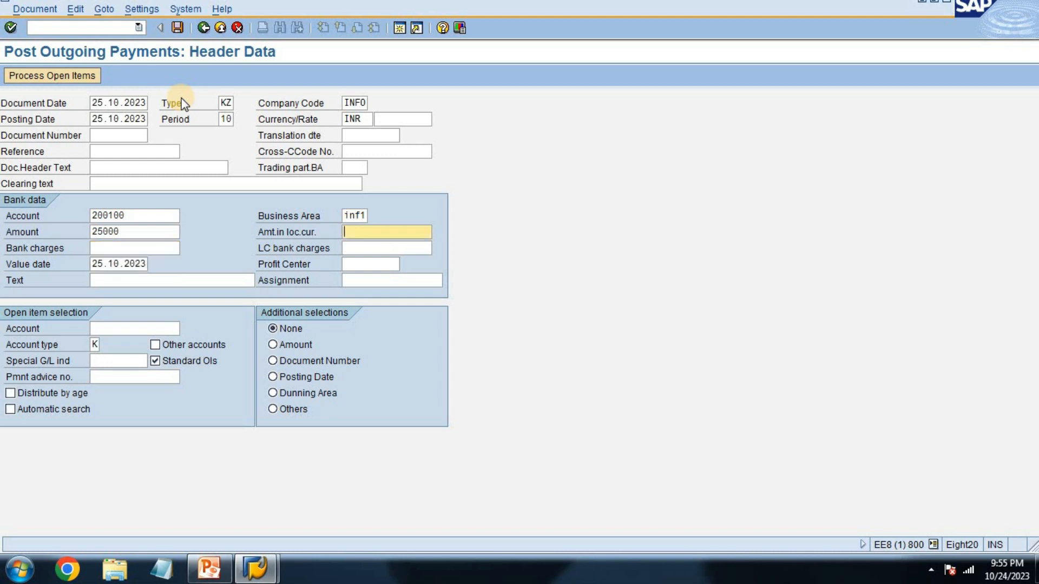
key(Tab)
text(b)
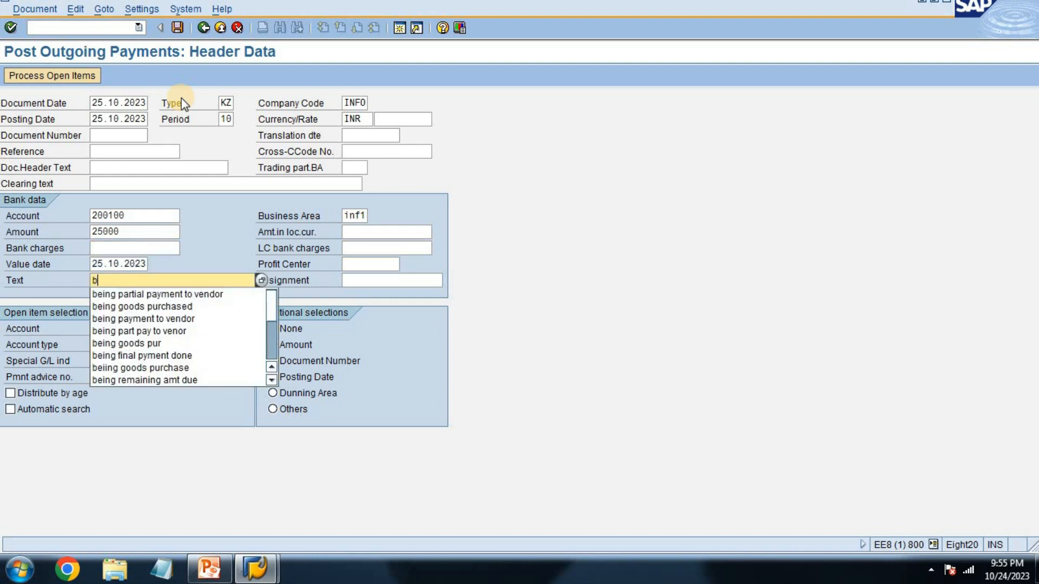
text(eing fina)
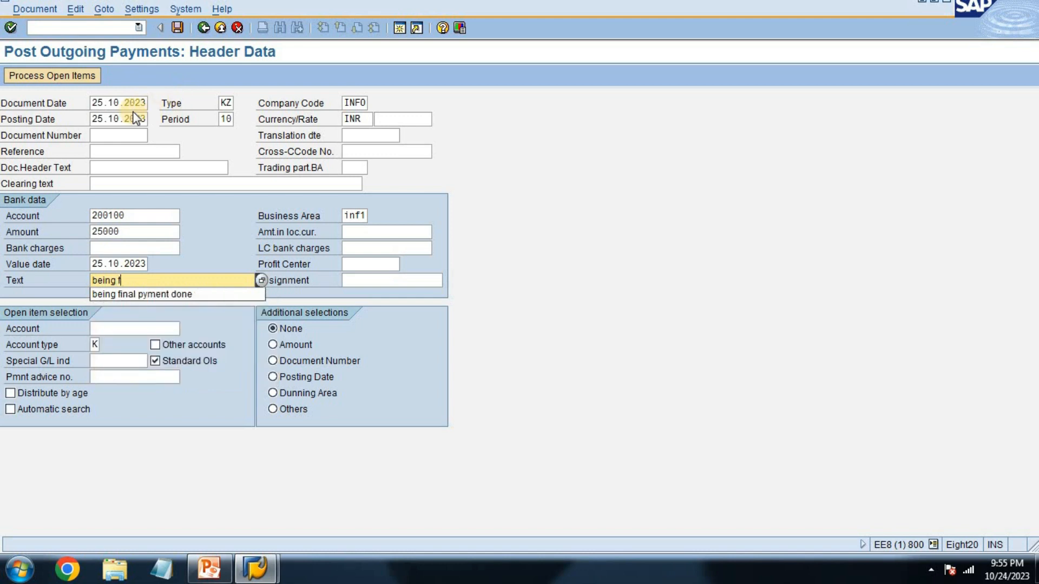
key(Down)
key(Tab)
key(Tab)
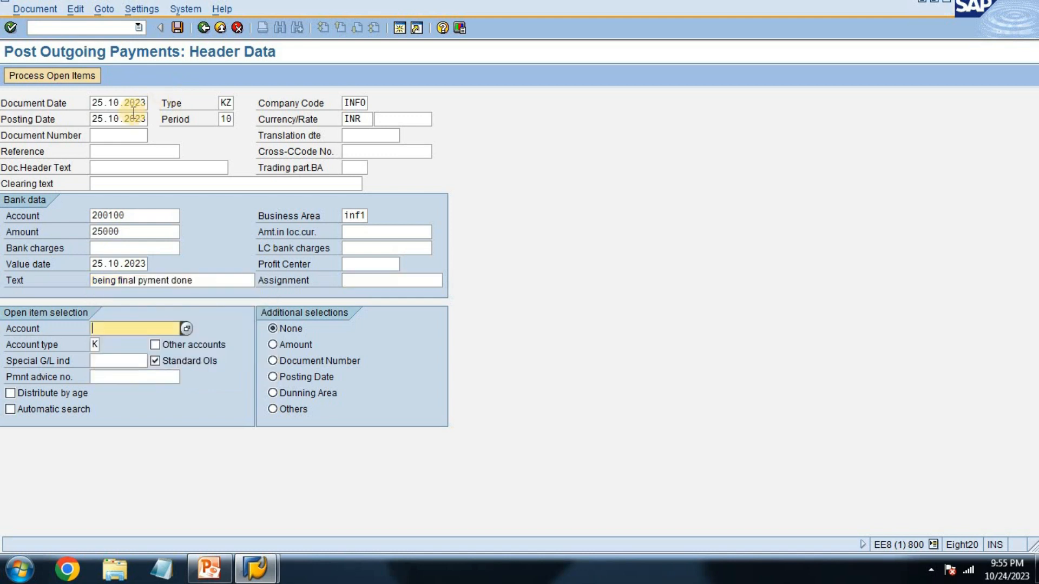
Step: Enter the vendor's account for open item selection and process its open items
text(2)
key(Down)
key(Tab)
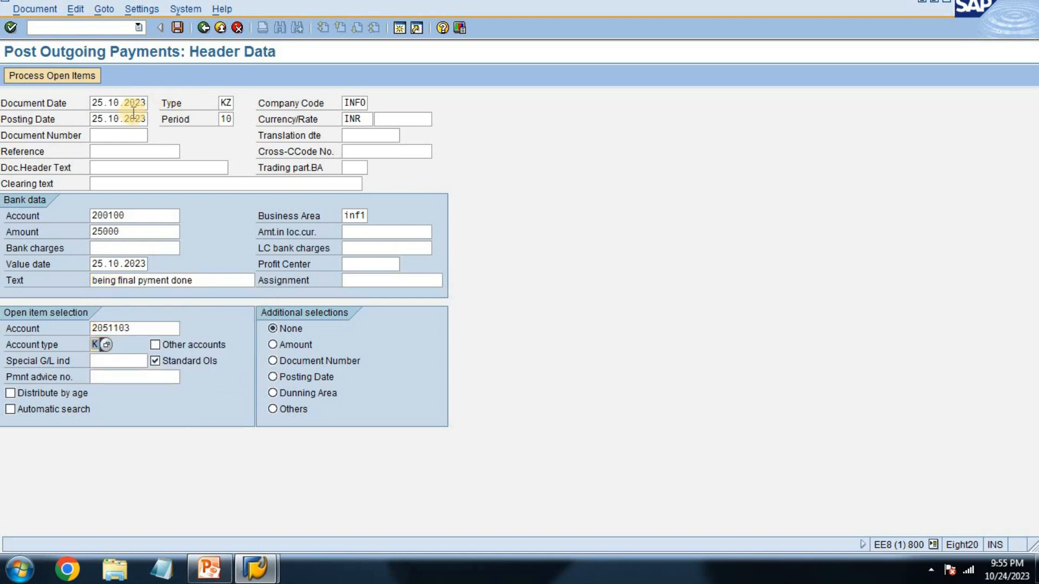
click(38, 78)
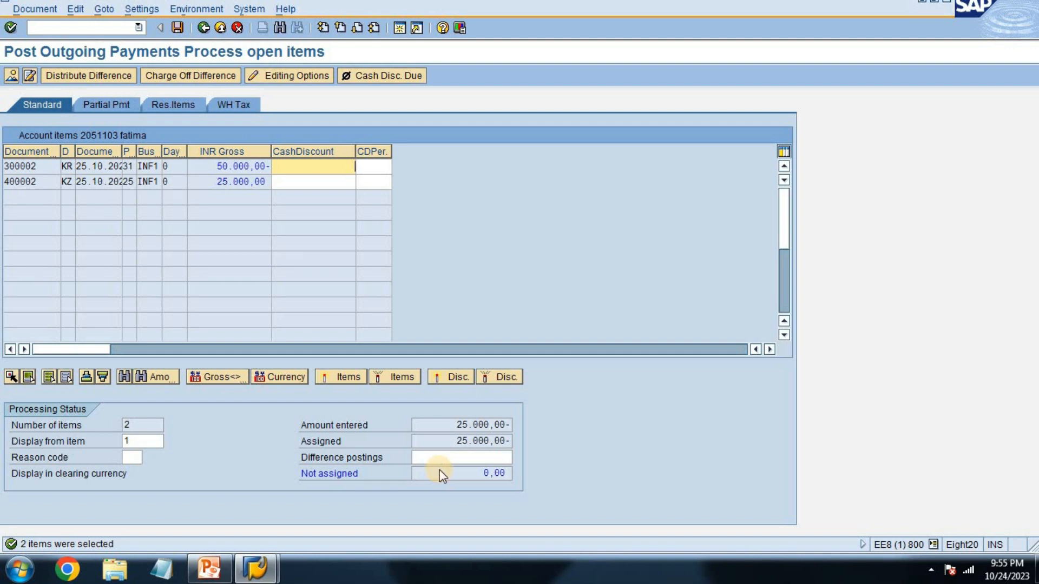
Step: Post the final outgoing payment and exit payment entry
key(ctrl+s)
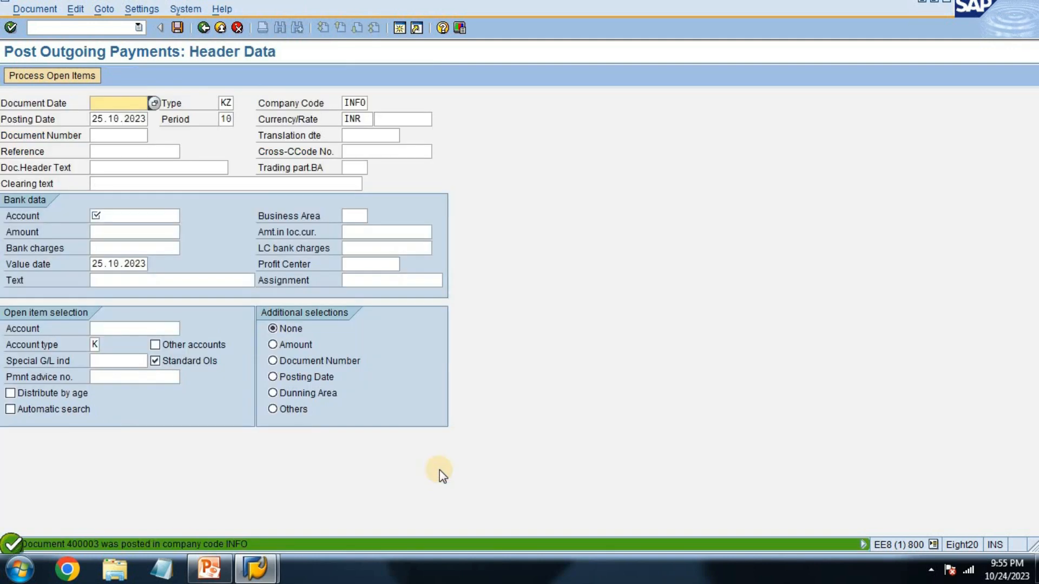
click(220, 28)
click(219, 288)
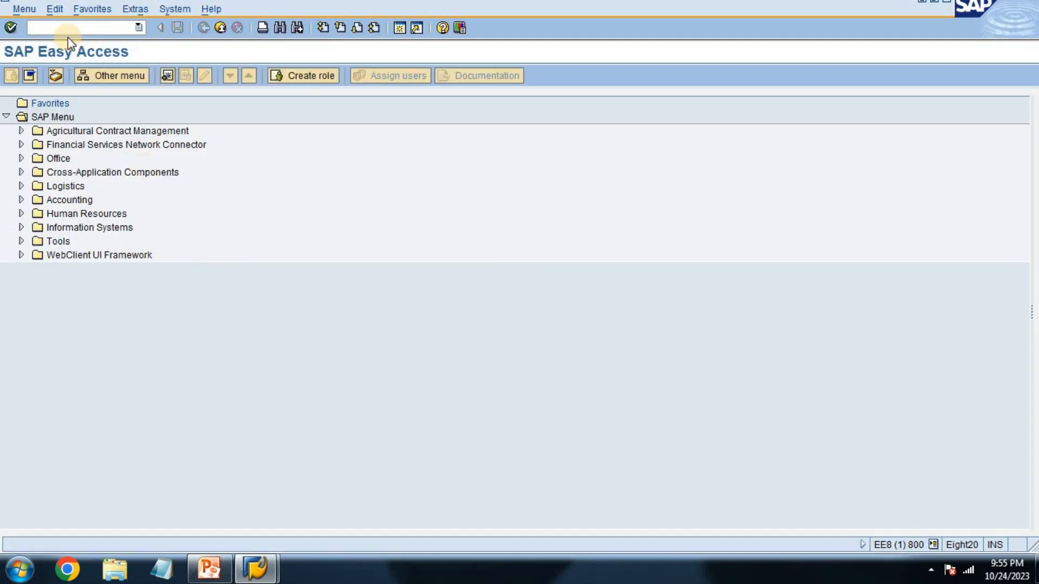
Step: Open transaction fbl1n and display the vendor's open line items as of 25.10.2023
text(fb)
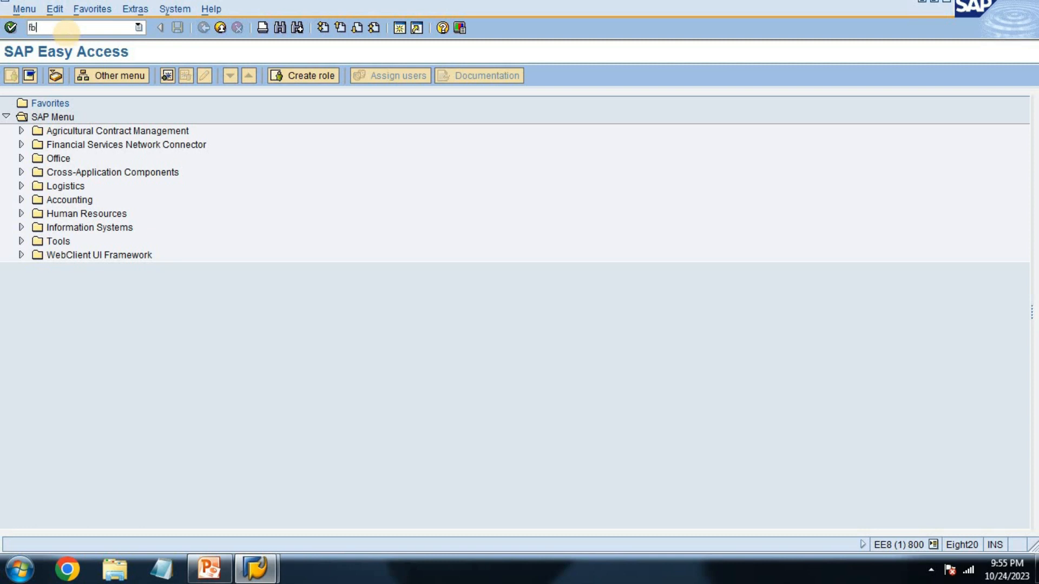
text(l1)
key(Return)
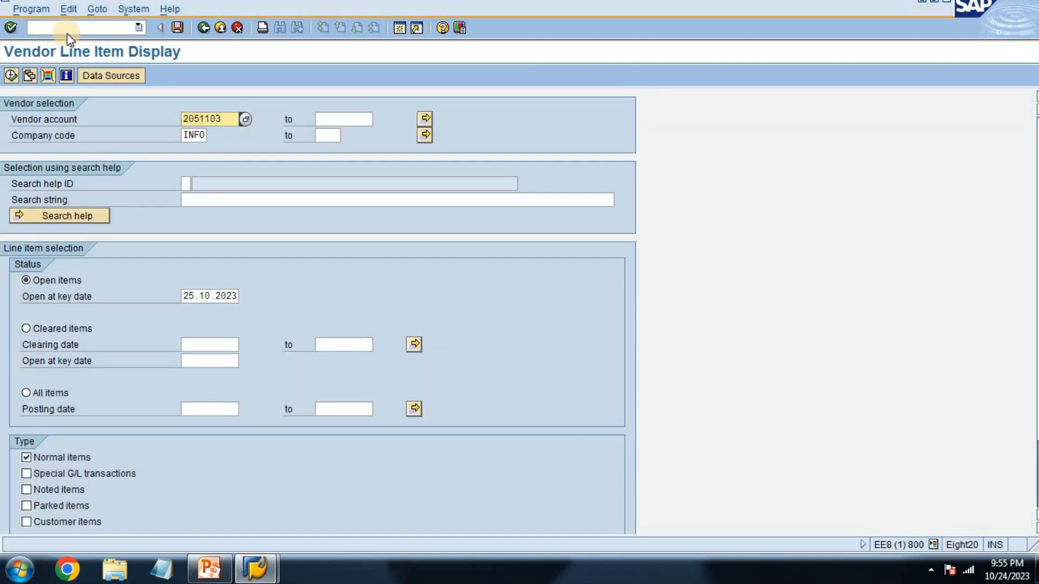
key(F8)
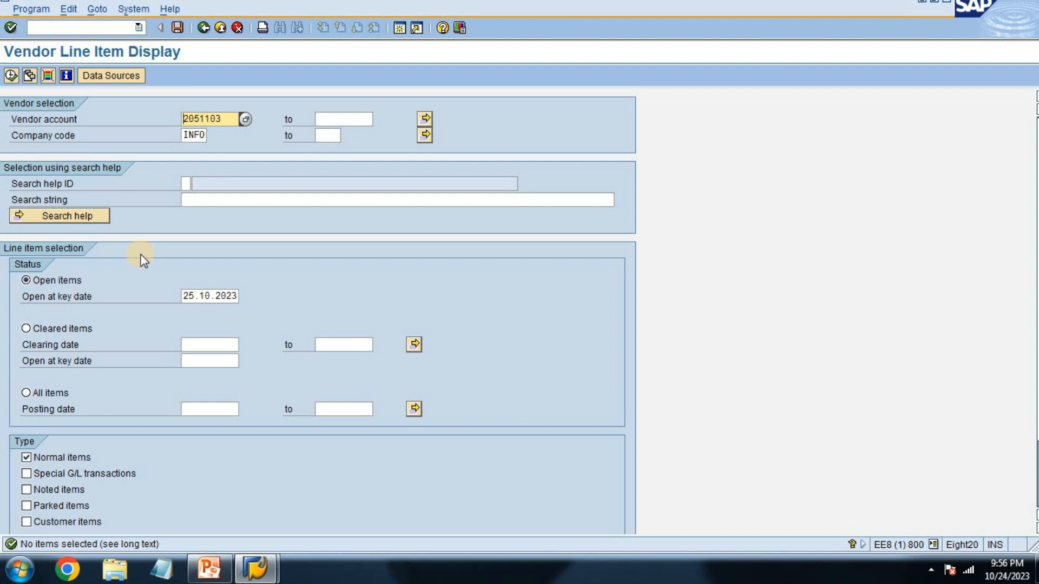
Step: Leave the line item display and look up the clearing transaction code on the Part payments slide in PowerPoint
click(209, 28)
click(211, 566)
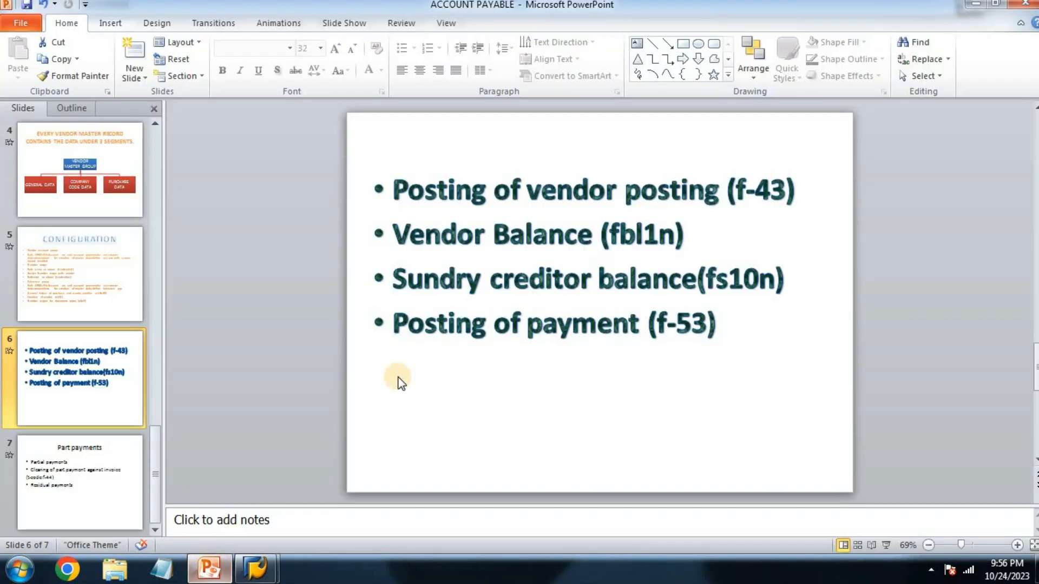
click(71, 481)
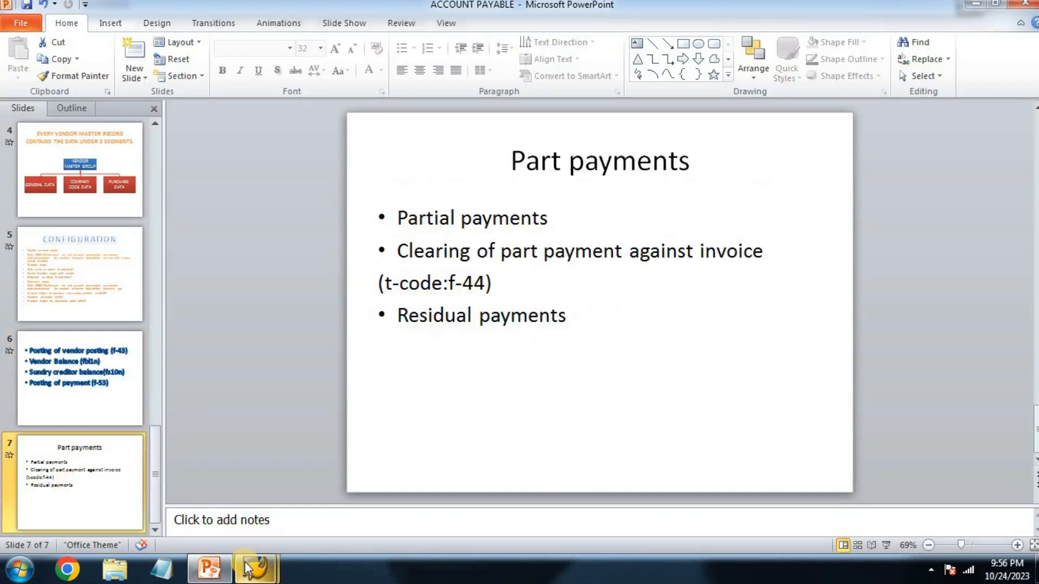
Step: Switch to SAP, try to clear the vendor's open items with transaction f-44, and exit without saving
mouse_move(257, 566)
click(315, 512)
text(f-44)
key(Return)
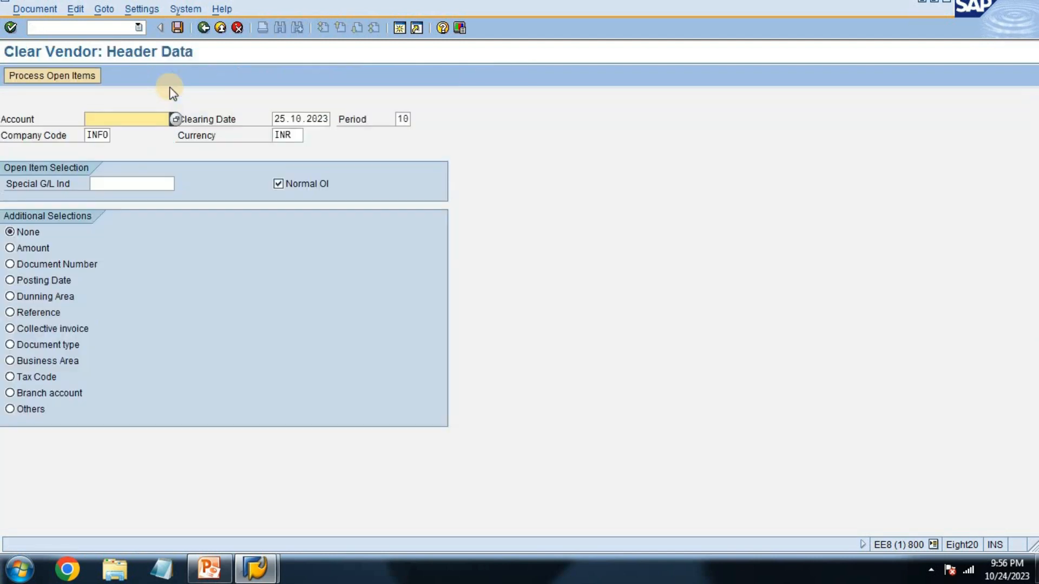
text(2)
key(Return)
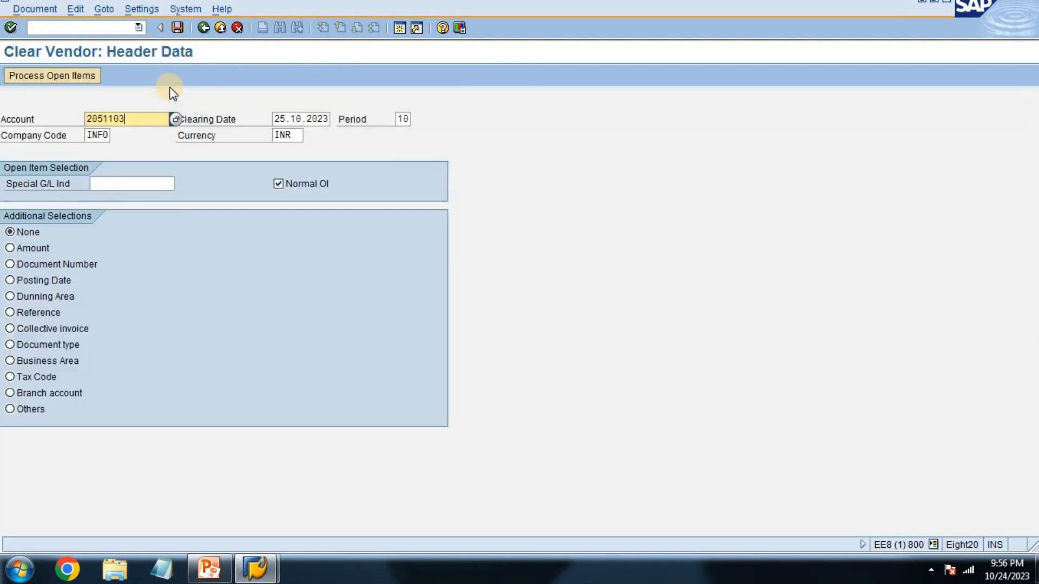
key(Return)
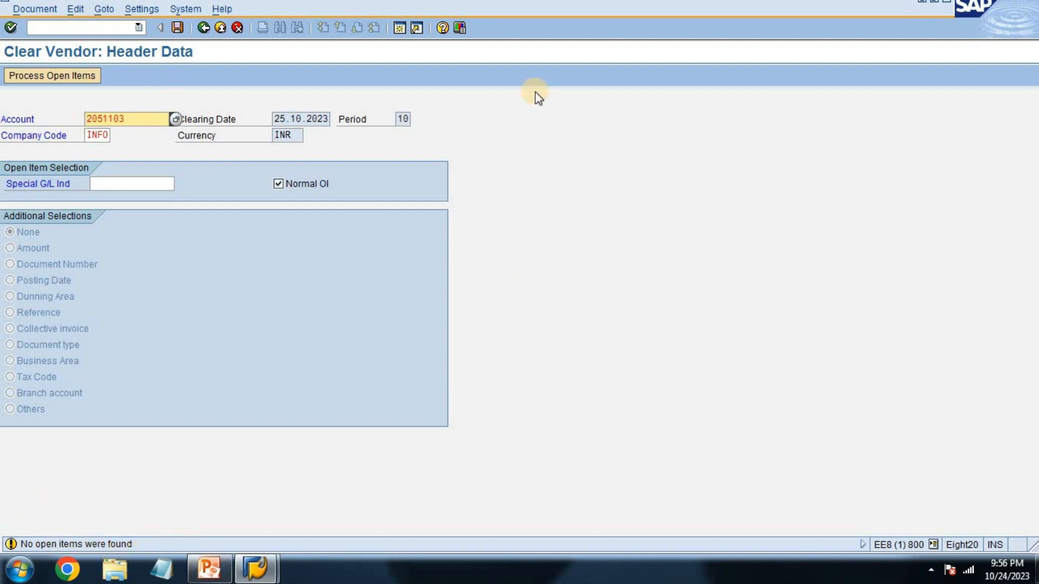
click(203, 28)
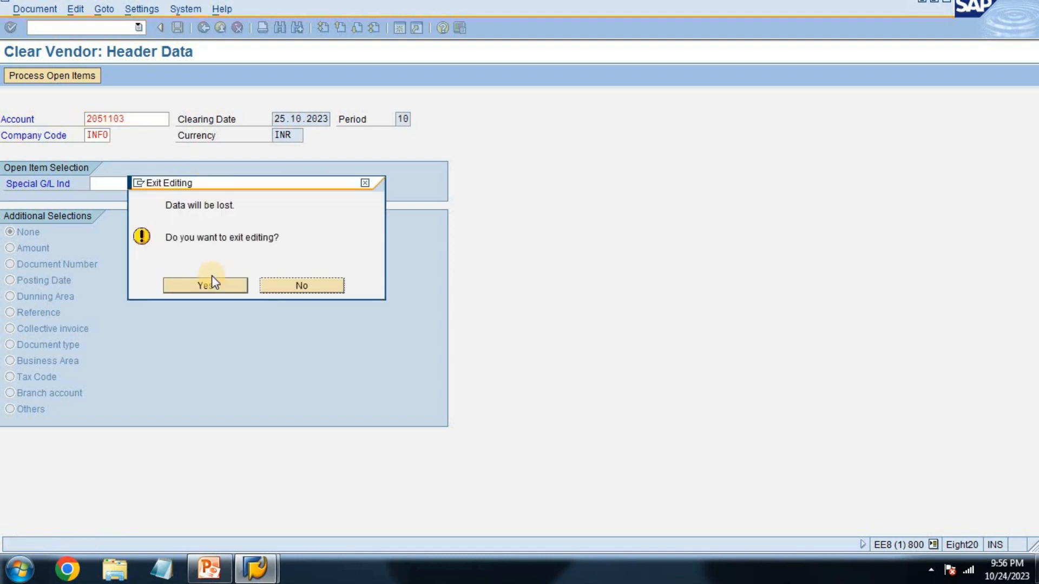
click(222, 285)
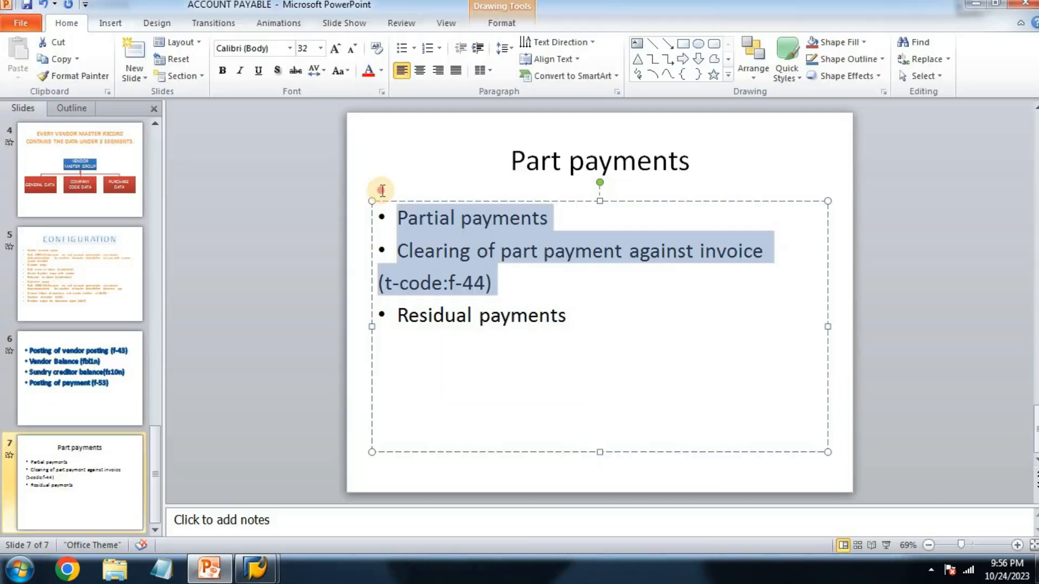
Step: Switch to PowerPoint and review the part payment types on slide 7 and the transaction codes on slide 6
drag(381, 189, 359, 209)
click(681, 341)
drag(681, 341, 387, 311)
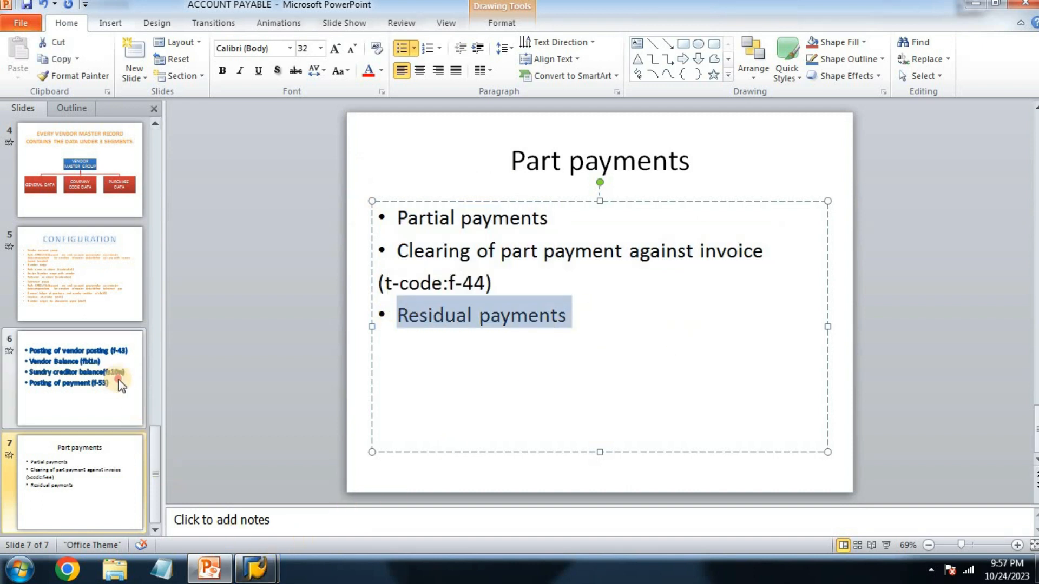
click(81, 379)
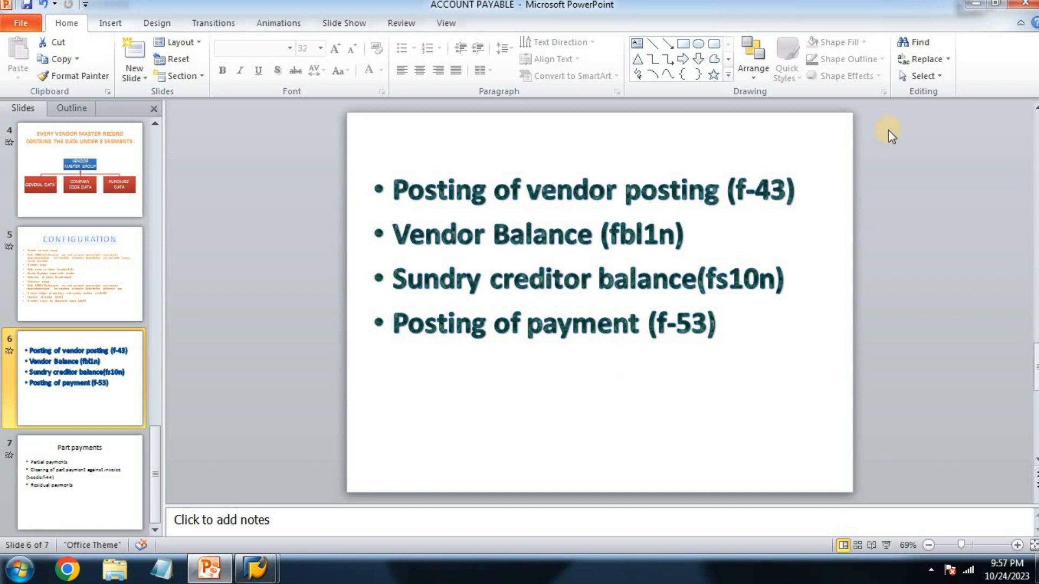
click(796, 207)
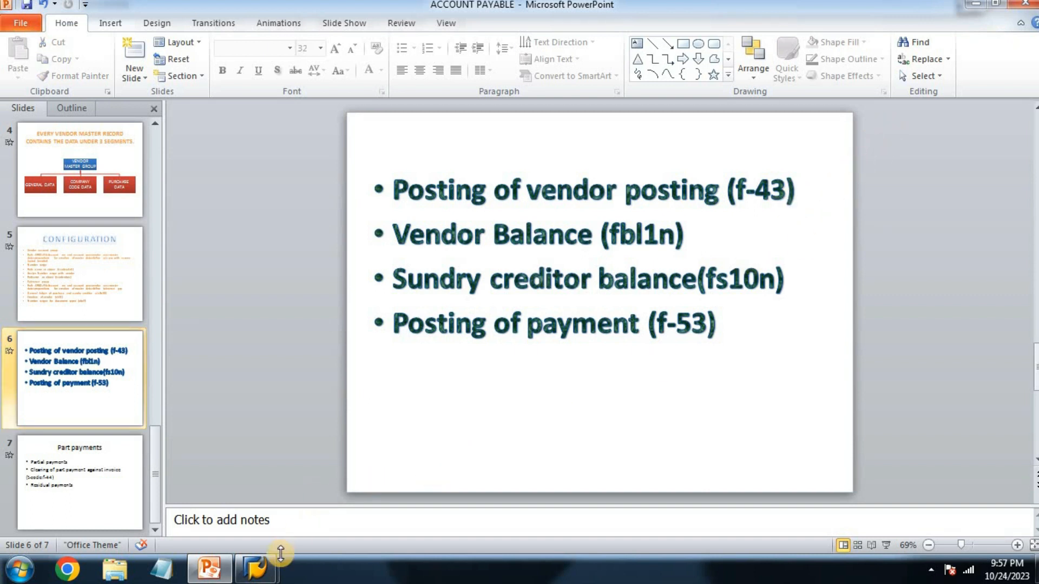
Step: Switch to SAP, open vendor invoice entry with f-43, and set the document date to 25.10.2023
click(255, 568)
click(318, 521)
text(f-43)
key(Return)
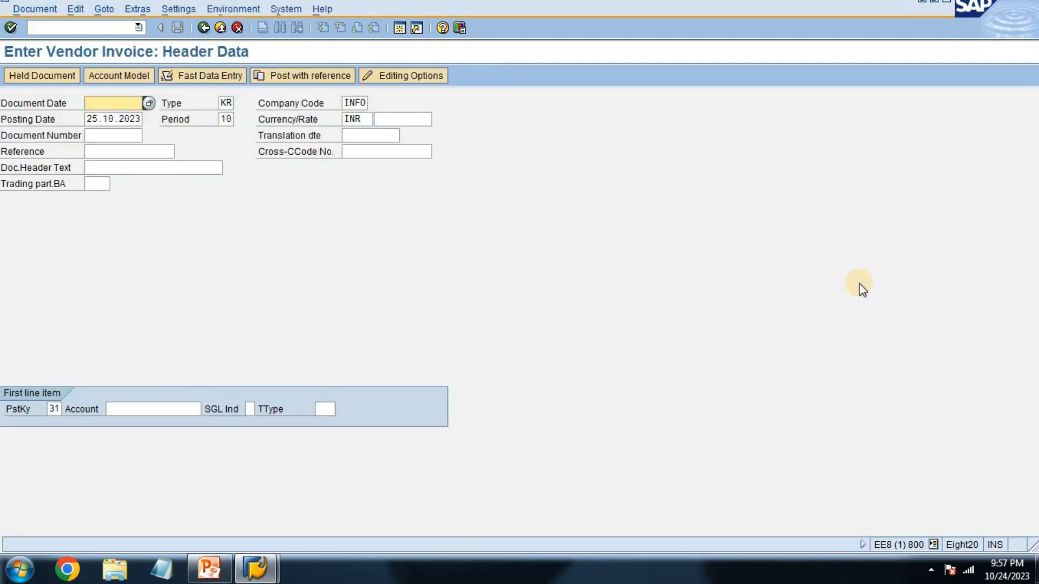
text(2)
key(Down)
key(Tab)
key(Tab)
key(Tab)
key(Tab)
key(Tab)
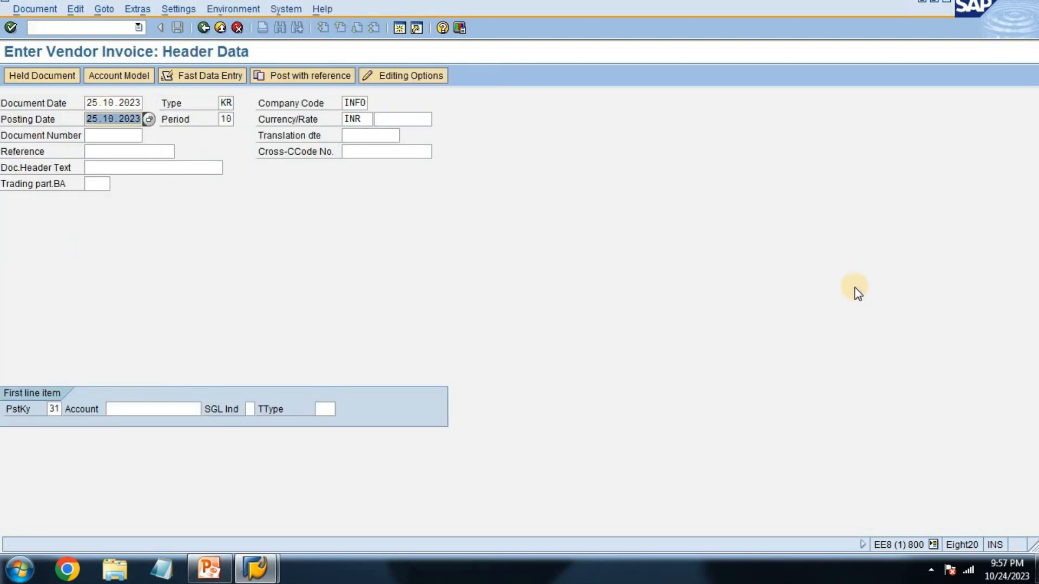
Step: Enter the vendor's account for the invoice's first line item and continue to the vendor item
key(Tab)
key(Tab)
key(Tab)
key(Tab)
key(Tab)
key(Tab)
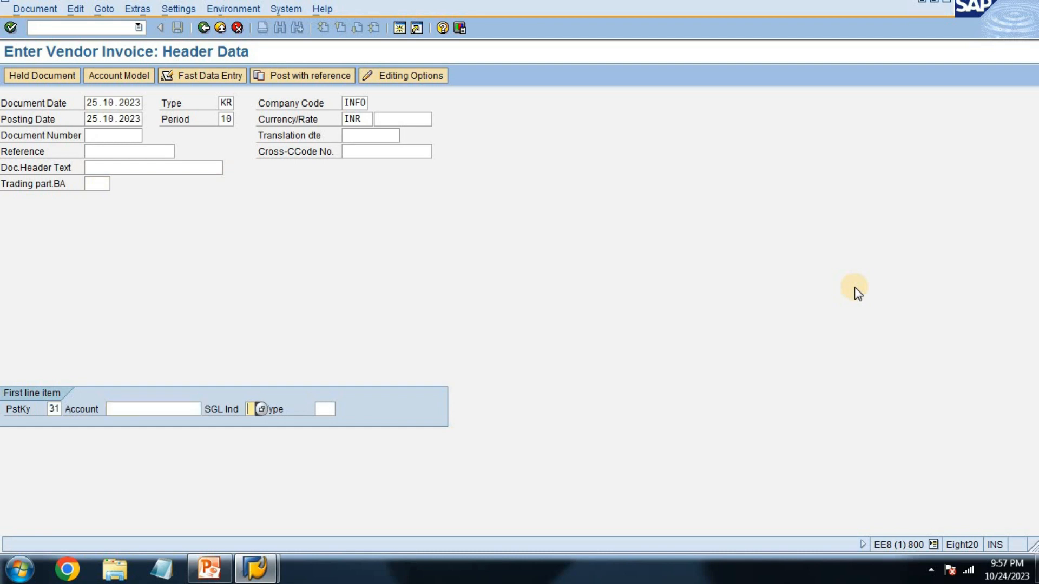
key(shift+Tab)
text(2)
key(Down)
key(Down)
key(Return)
key(Return)
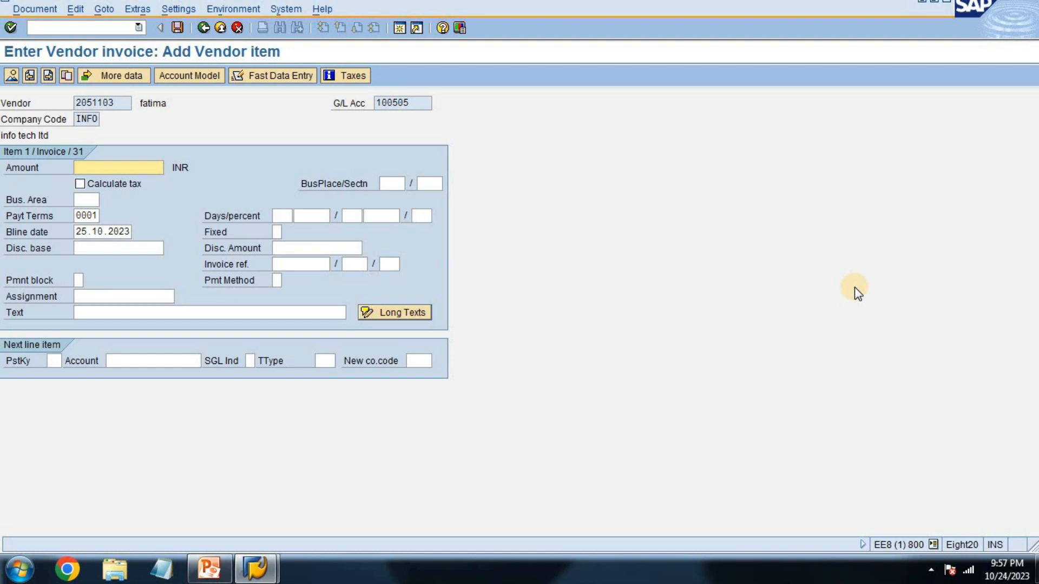
Step: Set the vendor item's amount to 30000 INR and its business area to inf1
text(30000)
key(Tab)
key(Tab)
key(Tab)
key(Tab)
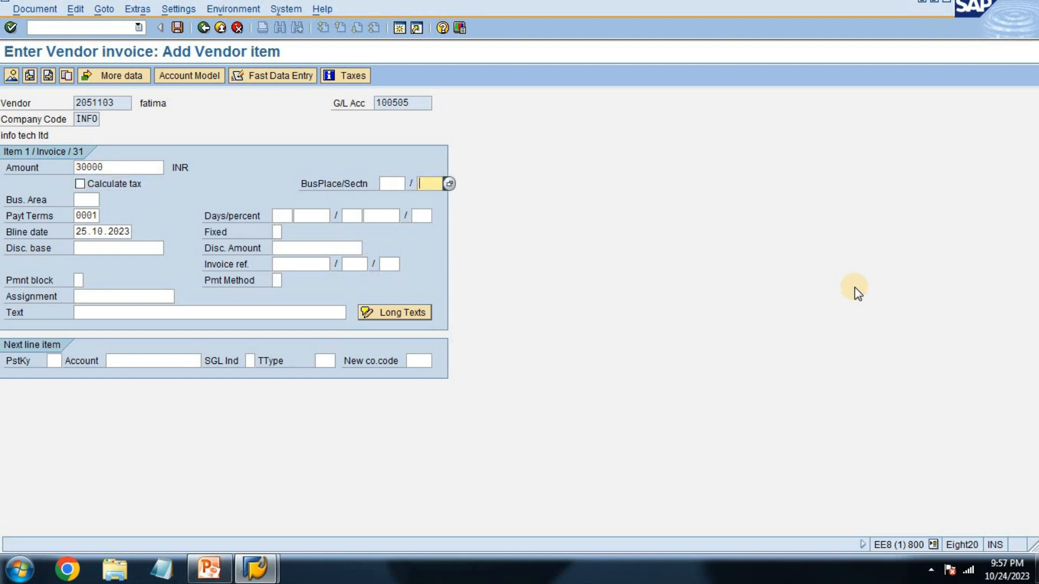
text(inf1)
key(Tab)
key(Tab)
key(Tab)
key(Tab)
key(Tab)
key(Tab)
key(Tab)
key(Tab)
key(Tab)
key(Tab)
key(Tab)
key(Tab)
key(Tab)
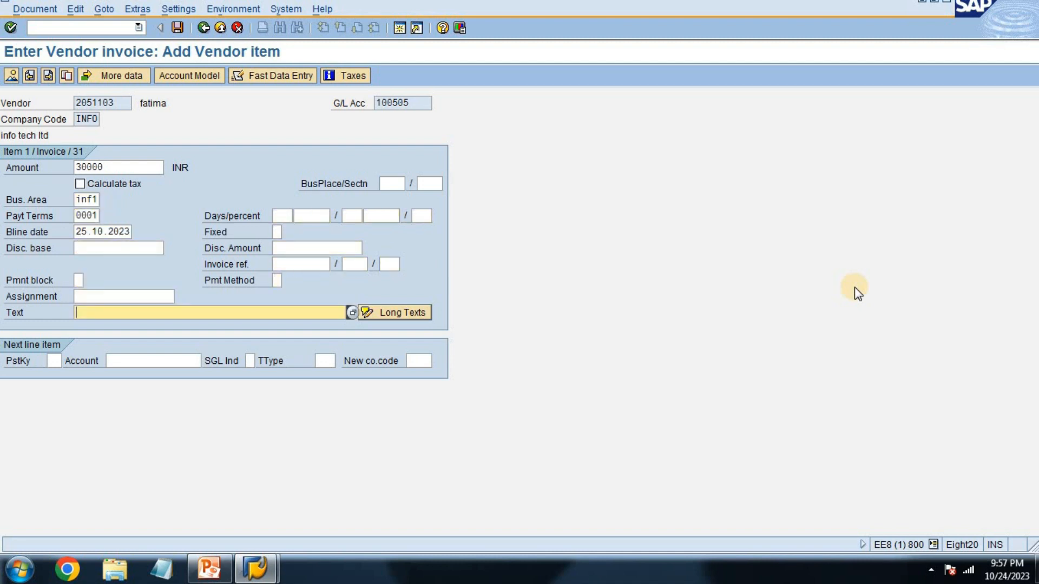
Step: Set the vendor item's text to "being goods purchased"
text(bei)
key(Down)
key(Down)
Step: Add a next line item with posting key 40 and the raw material inventory account, and continue to the G/L item
key(Down)
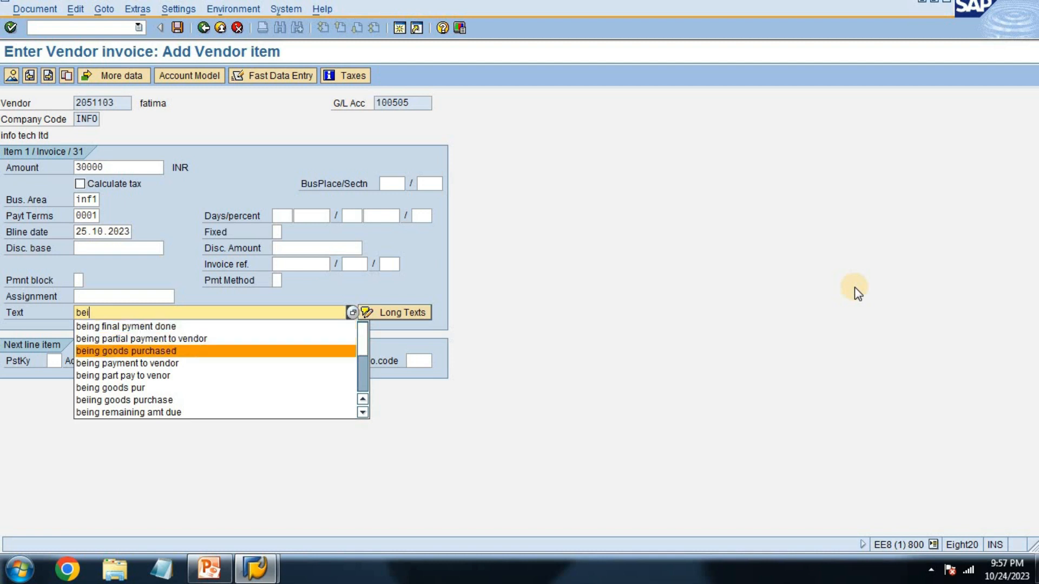
key(Return)
key(Tab)
text(40)
key(Tab)
text(2)
key(Down)
key(Down)
key(Return)
key(Tab)
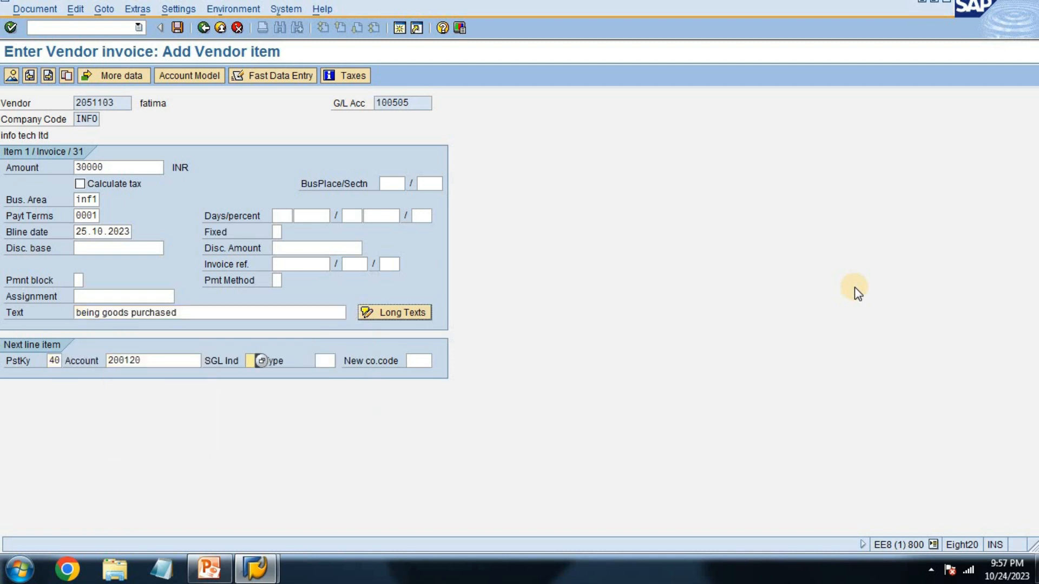
key(Return)
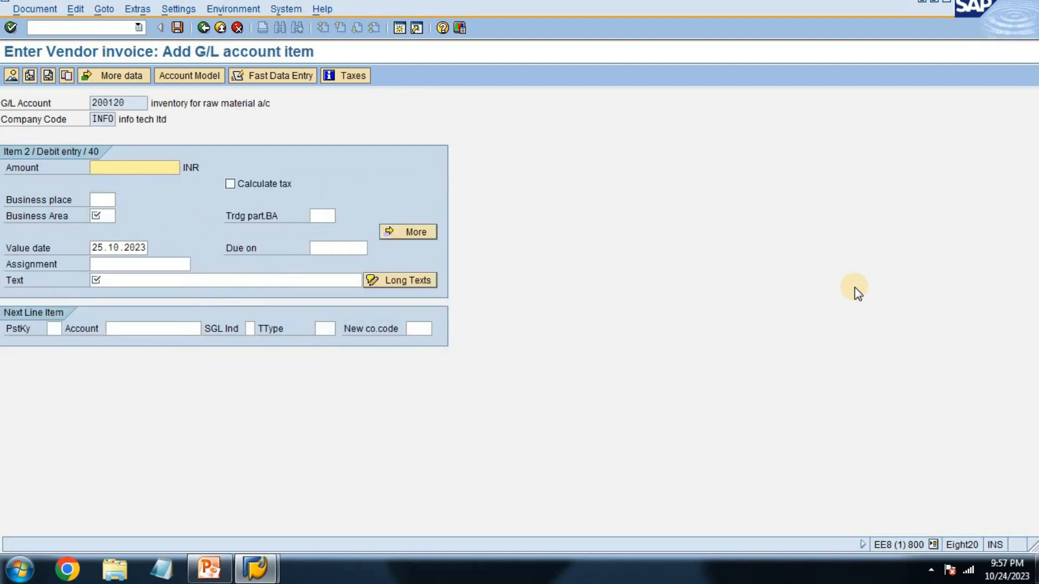
Step: Fill in the debit item with amount *, business area inf1 and + as the text to copy from the previous item
key(Tab)
key(Tab)
key(Tab)
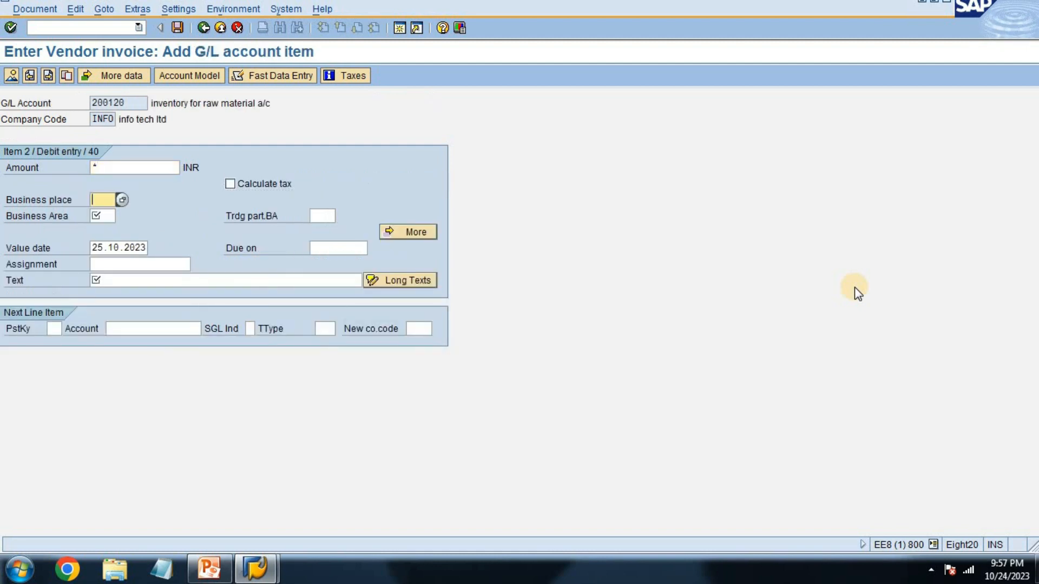
text(inf1)
key(Tab)
key(Tab)
key(Tab)
key(Tab)
key(Tab)
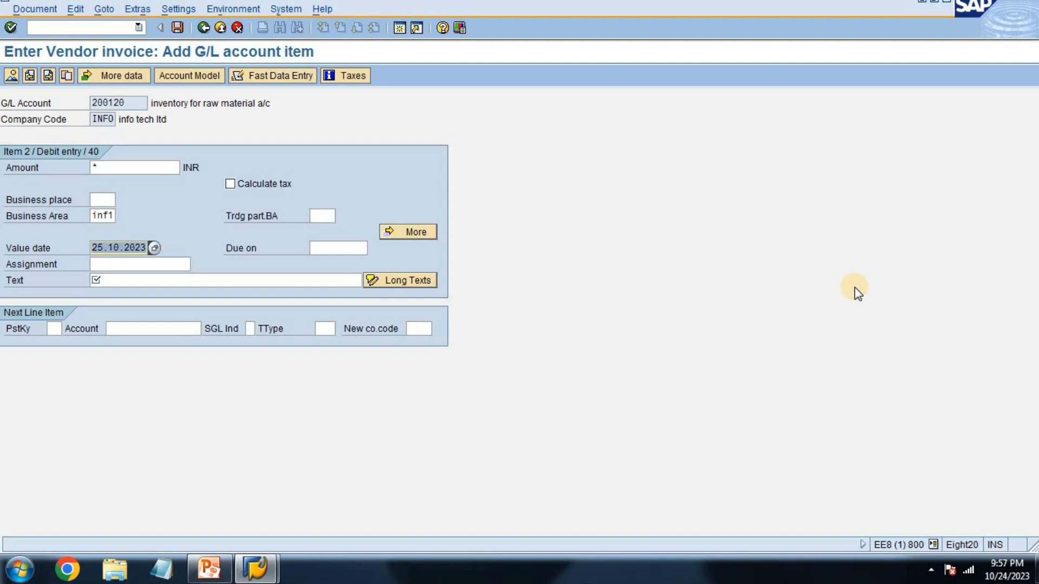
text(+)
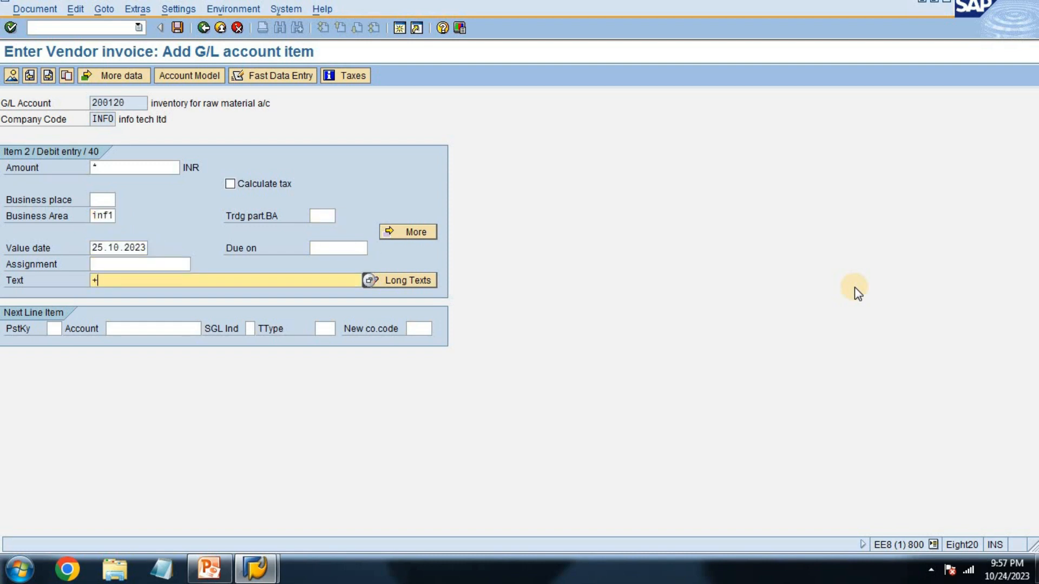
Step: Show the document overview, post the vendor invoice and exit invoice entry
key(shift+F2)
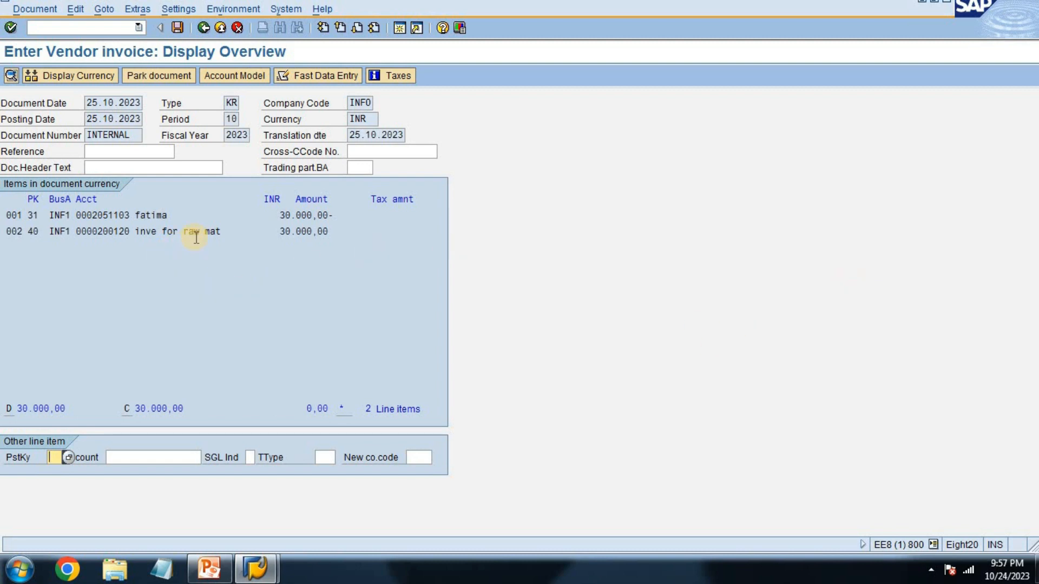
key(ctrl+s)
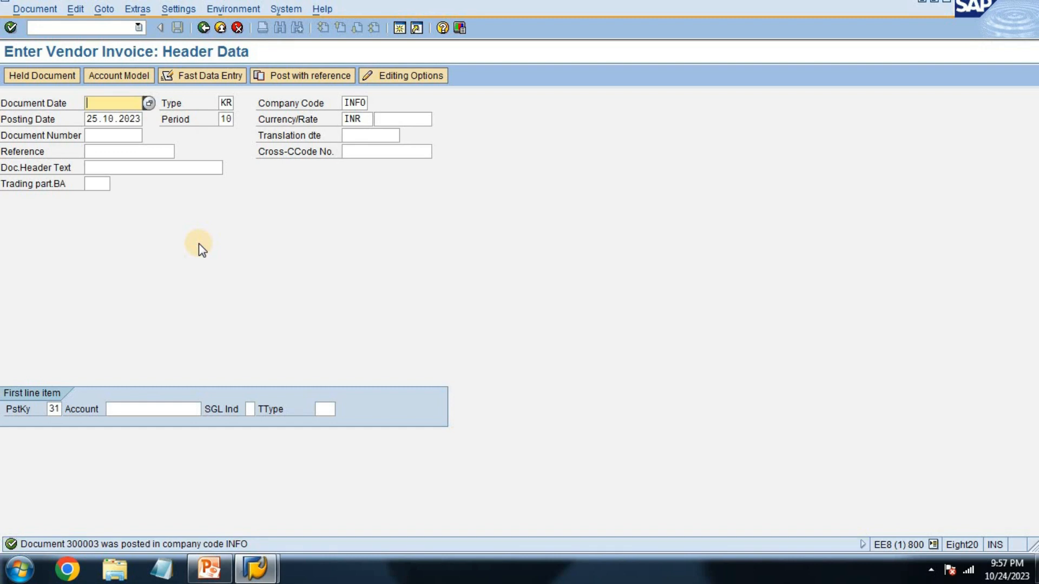
click(220, 28)
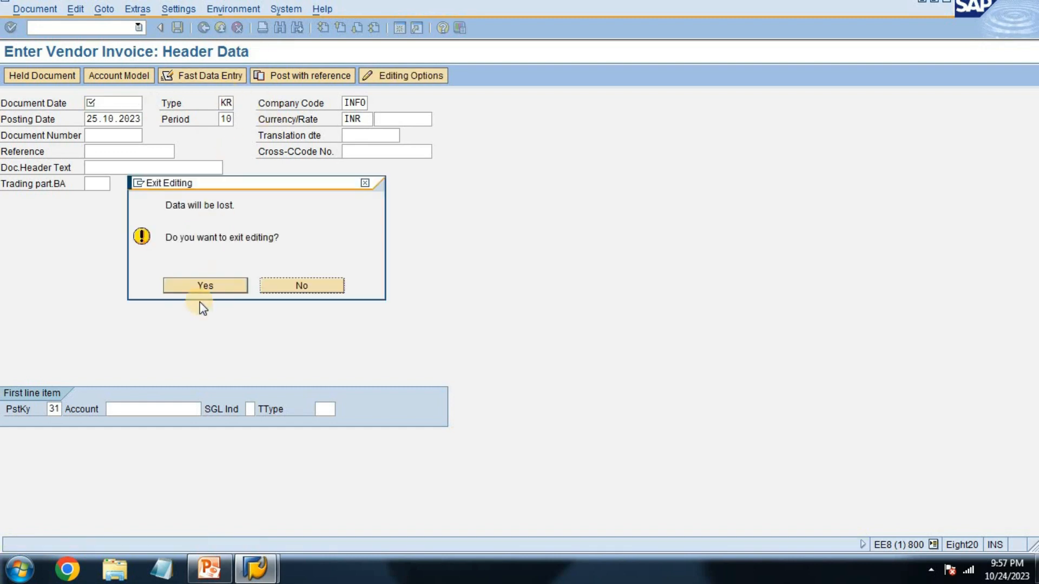
click(198, 287)
Step: Open outgoing payment posting with f-53 and set the document date to 25.10.2023
text(f-53)
key(Return)
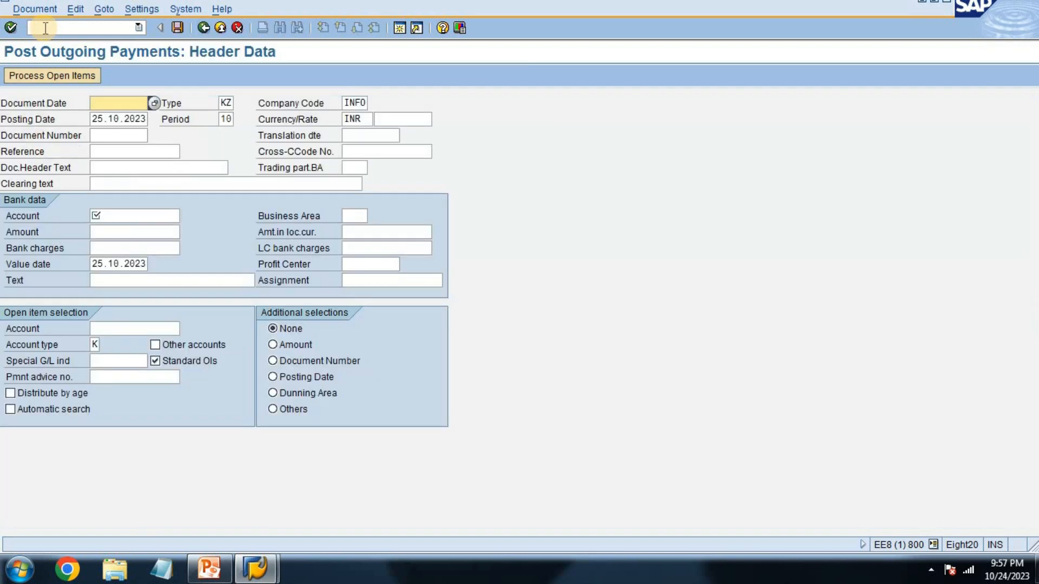
text(2)
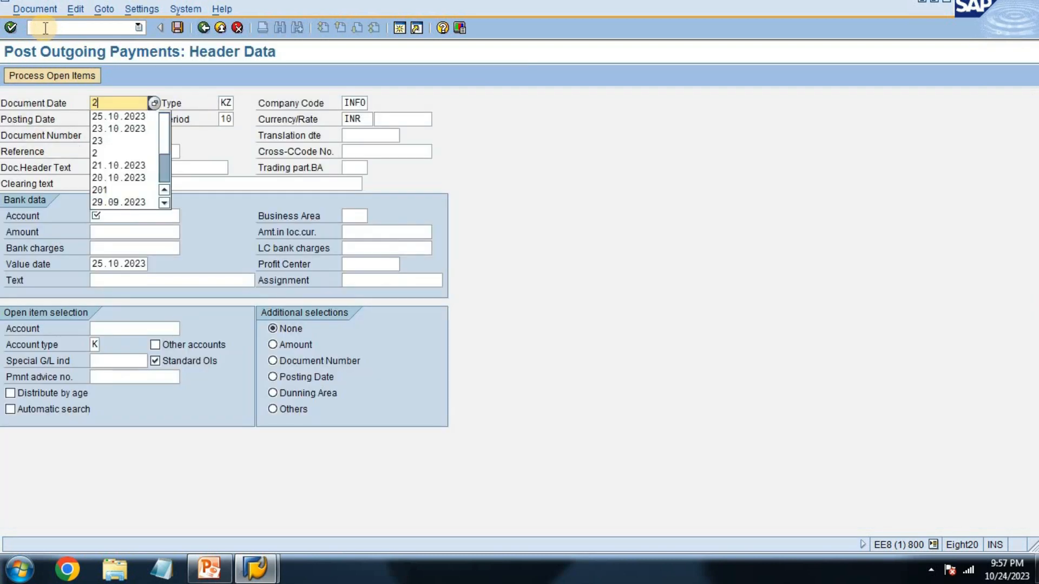
key(Down)
key(Tab)
key(Tab)
key(Tab)
key(Tab)
key(Tab)
key(Tab)
key(Tab)
key(Tab)
key(Tab)
key(Tab)
key(Tab)
key(Tab)
key(Tab)
Step: Set the payment's bank data to the cash account, business area inf1 and an amount of 20000 INR
text(2)
key(Down)
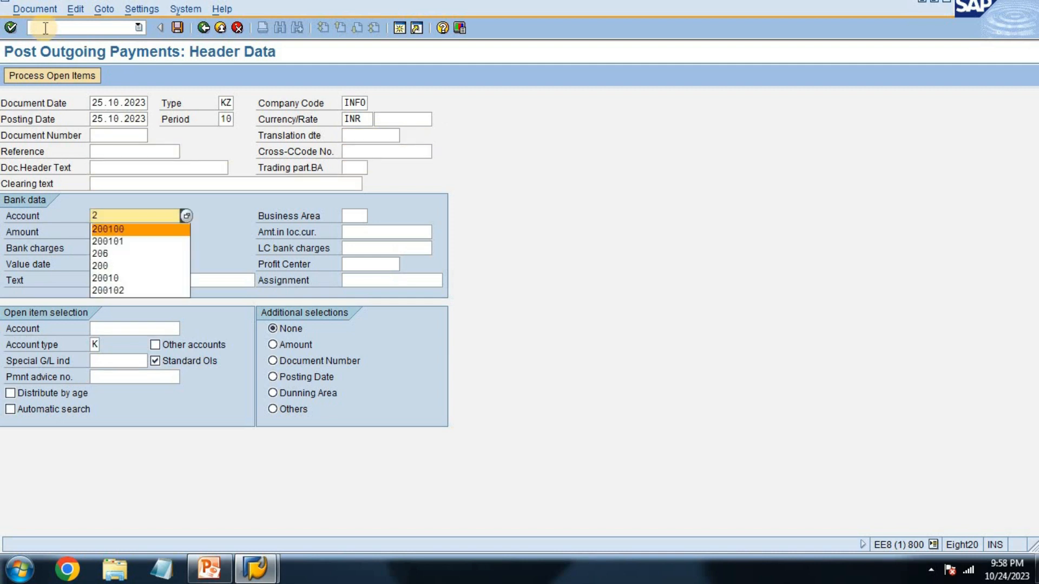
key(Tab)
text(i)
key(Down)
key(Tab)
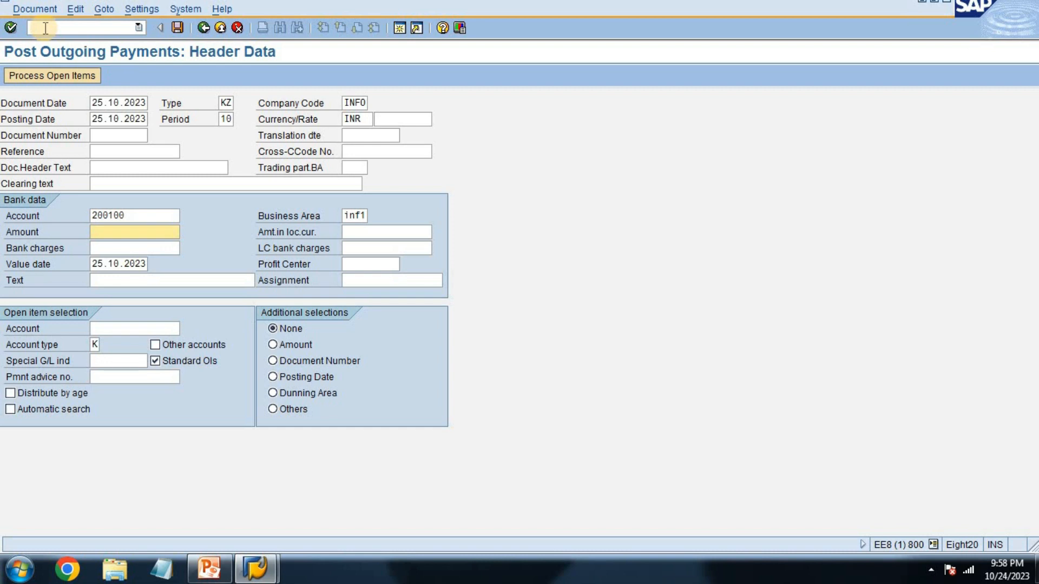
text(1)
key(BackSpace)
text(2000)
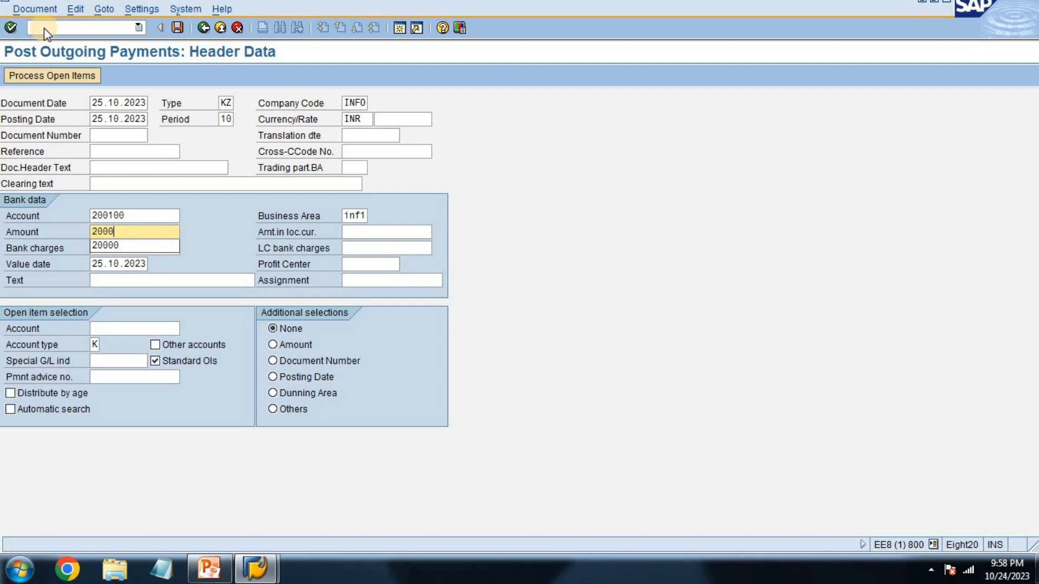
text(0)
Step: Set the bank data text to "being resd pay to vendor"
key(Tab)
key(Tab)
key(Tab)
key(Tab)
key(Tab)
key(Tab)
text(be)
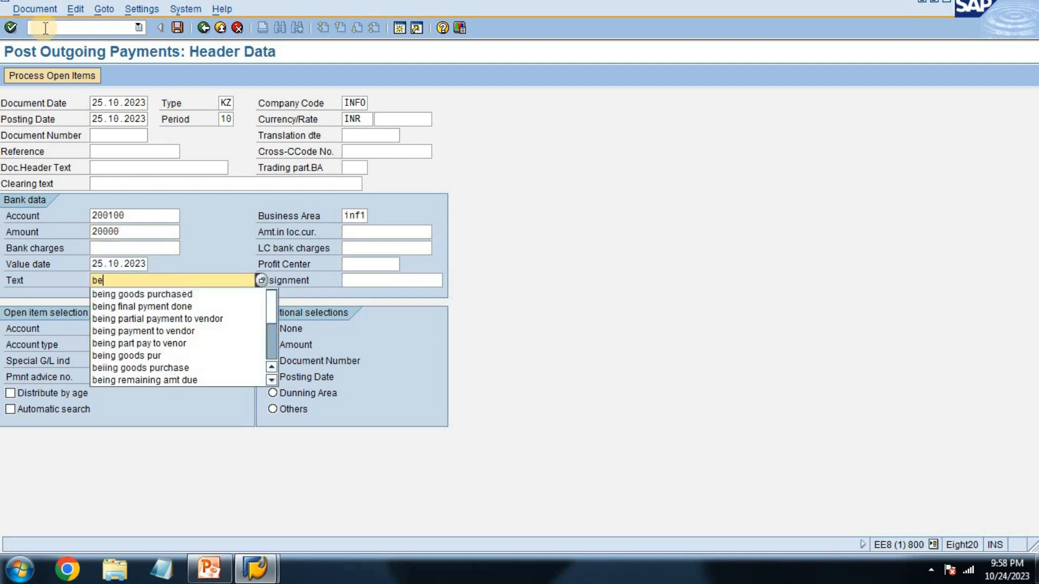
text(ing resd)
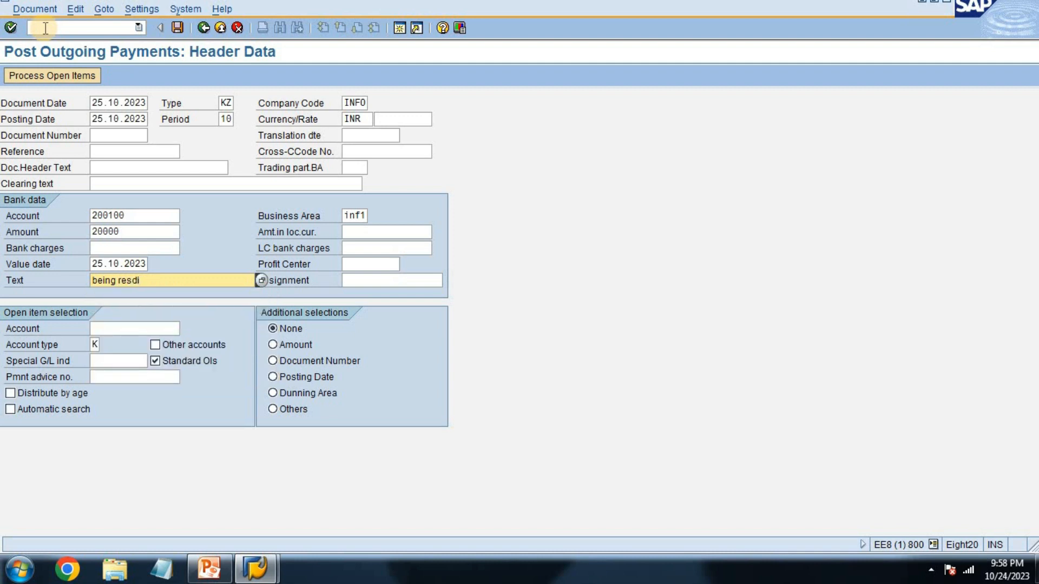
text( pay to vendor)
key(Tab)
key(Tab)
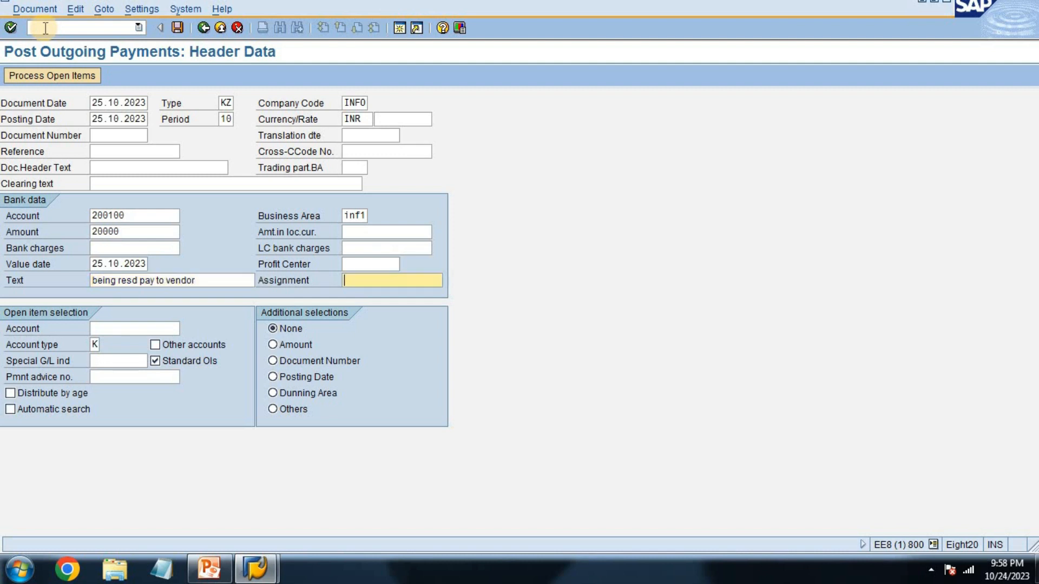
Step: Enter the vendor's account in the open item selection and process its open items
text(2)
key(Down)
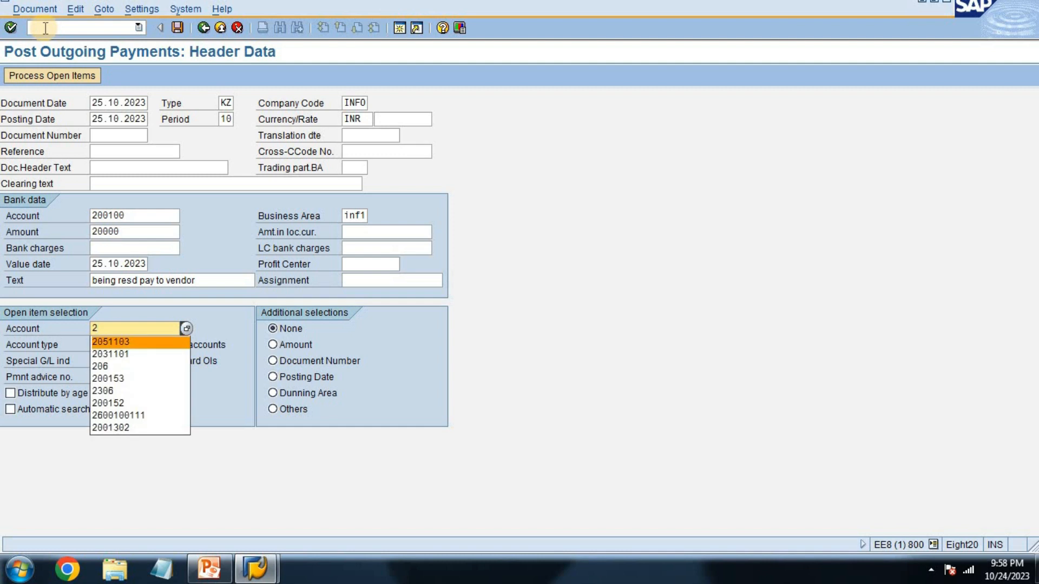
key(Tab)
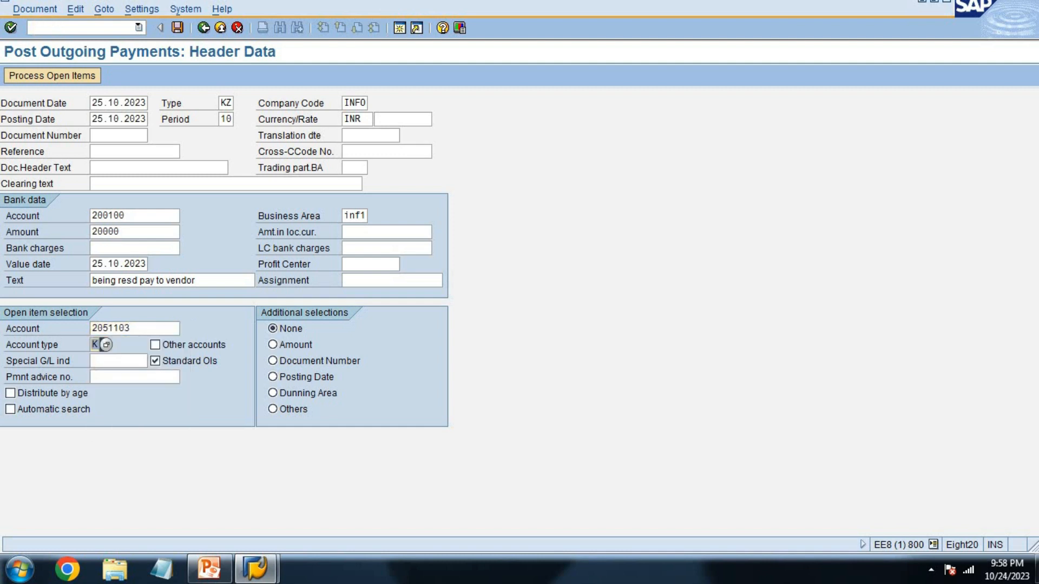
click(69, 73)
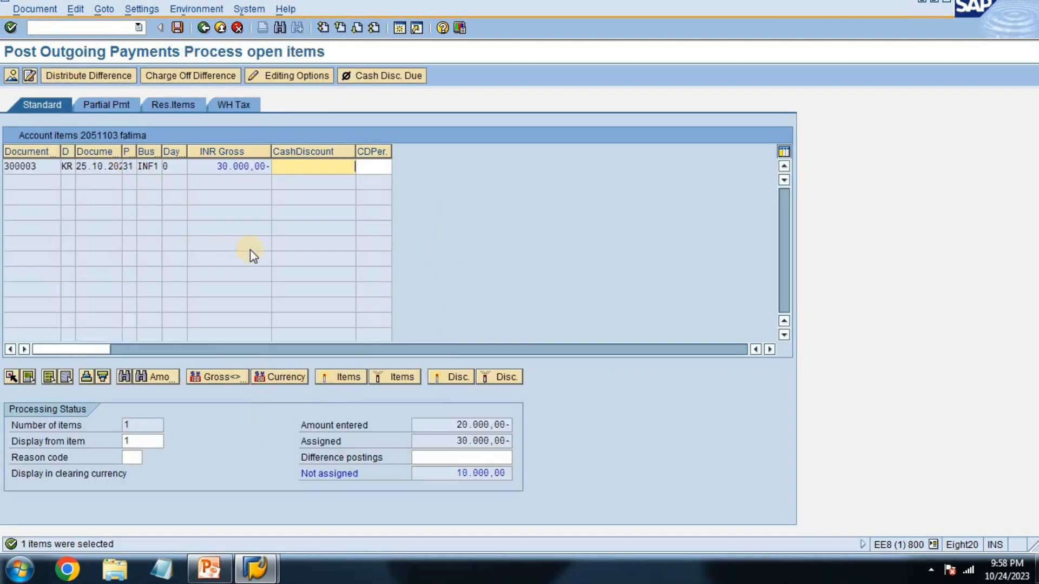
Step: Create a 10.000,00 INR residual item against the 30.000,00 invoice and start posting the payment
click(166, 106)
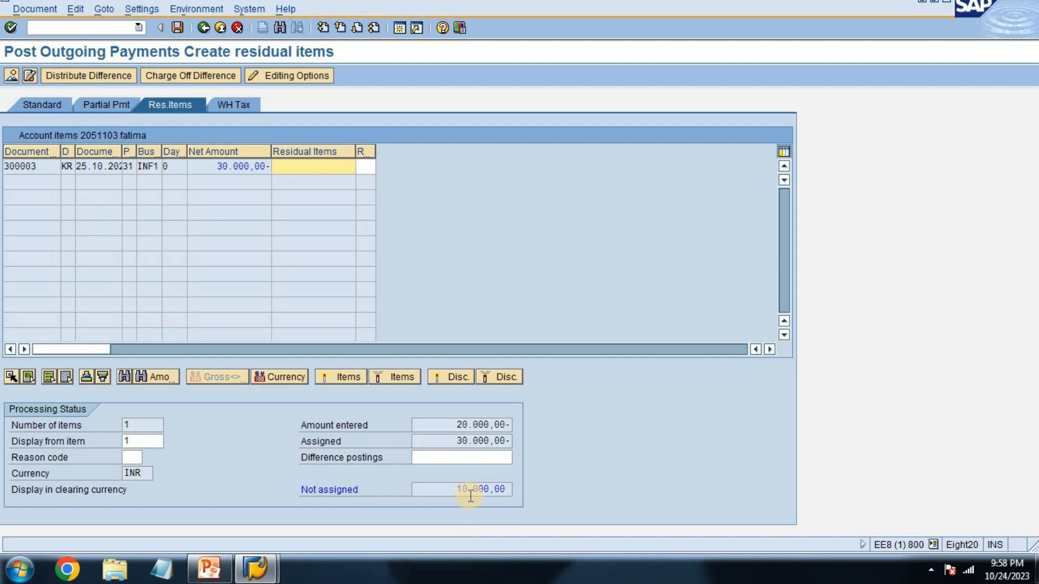
click(471, 423)
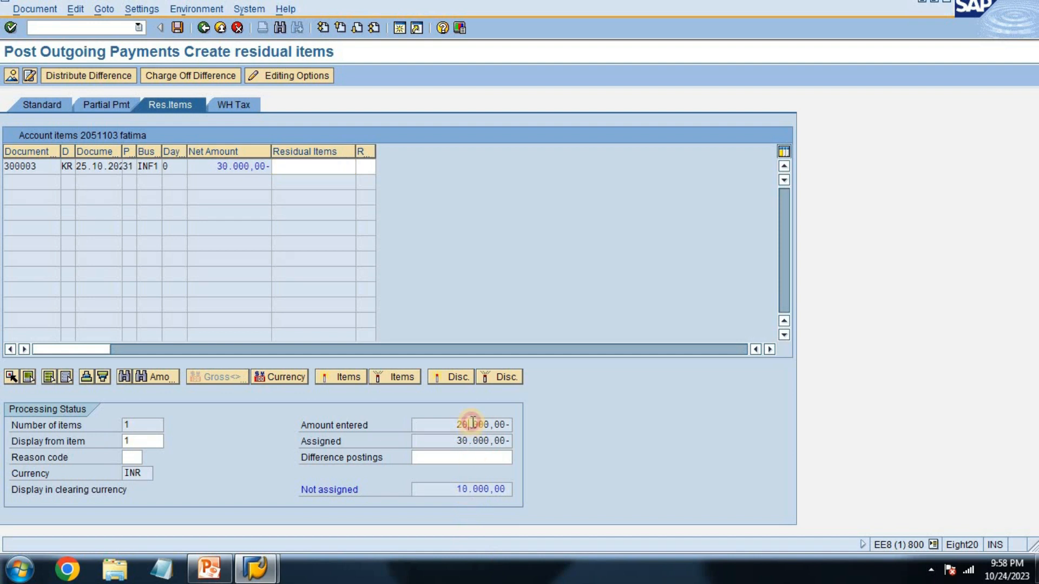
click(313, 167)
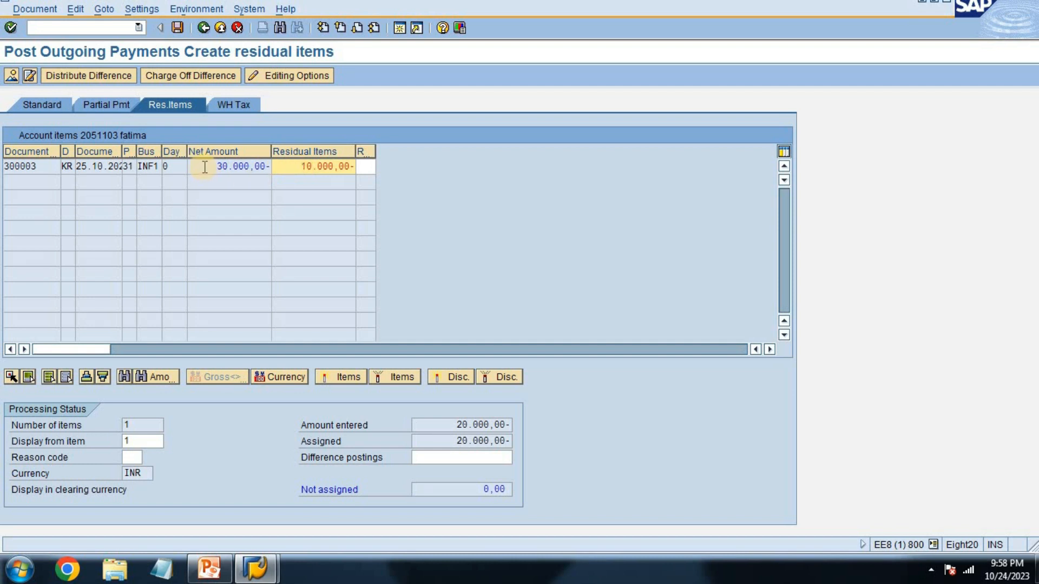
click(177, 32)
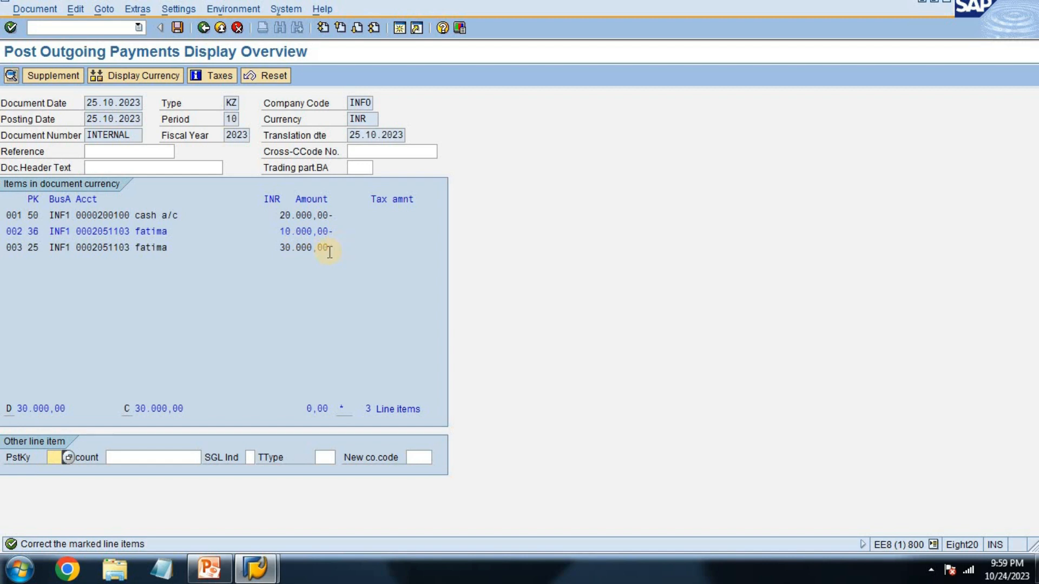
Step: Open the marked 10.000,00 vendor line item for correction and set its text to "being remaining amt due"
drag(330, 247, 269, 248)
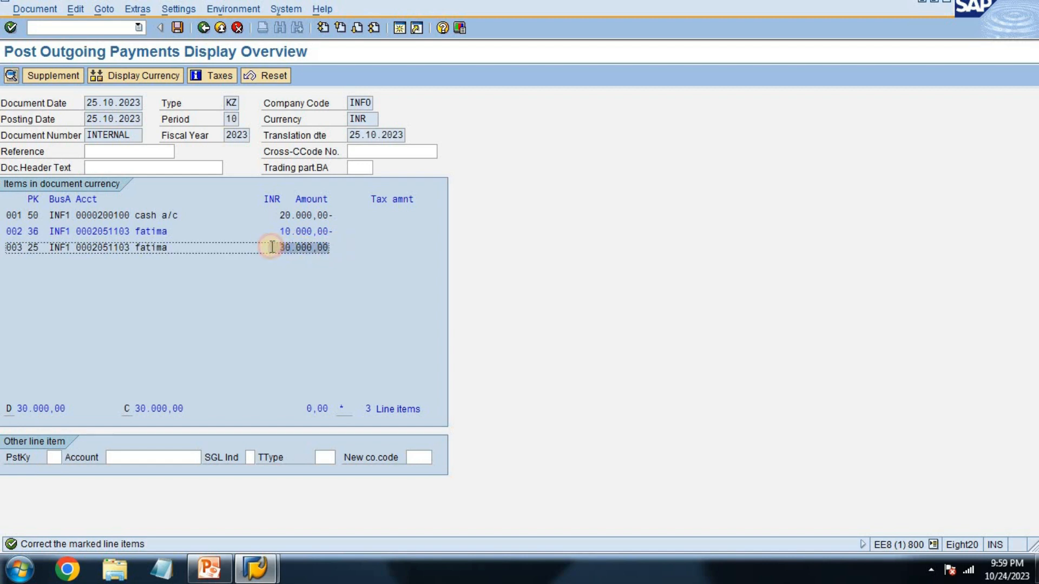
drag(332, 215, 268, 210)
double_click(311, 232)
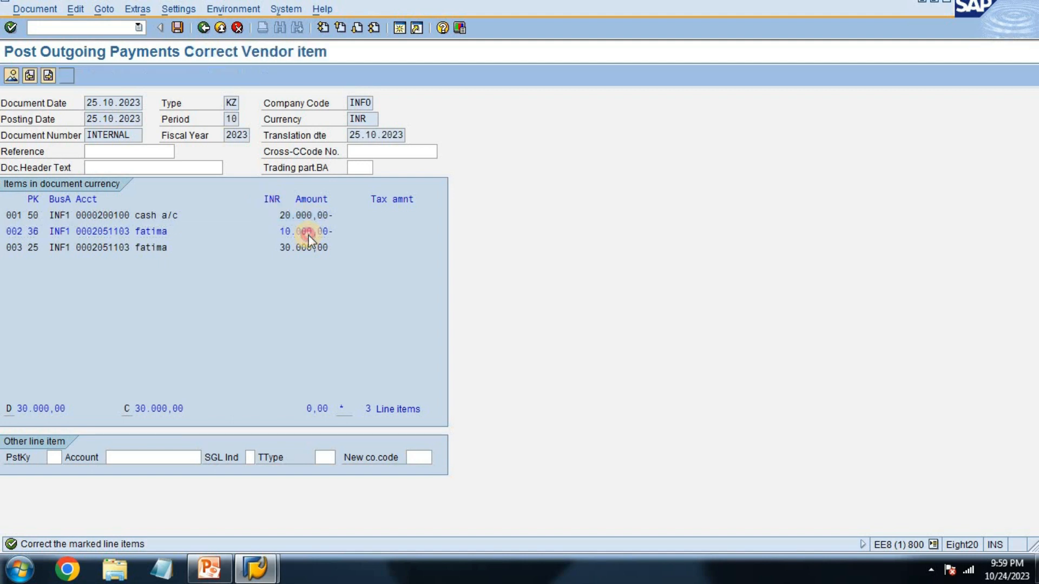
text(bein)
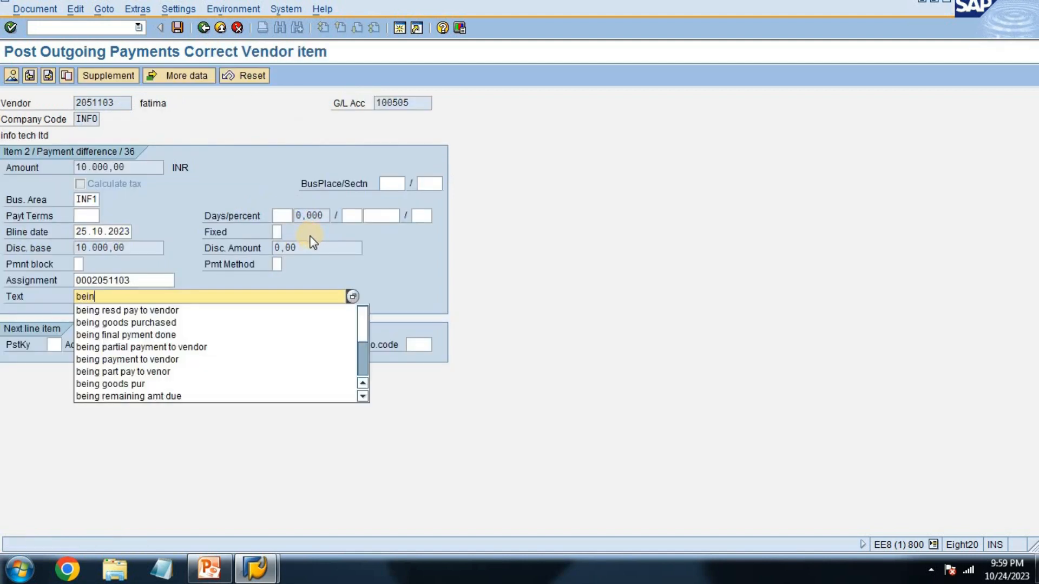
text(g remaining amt due)
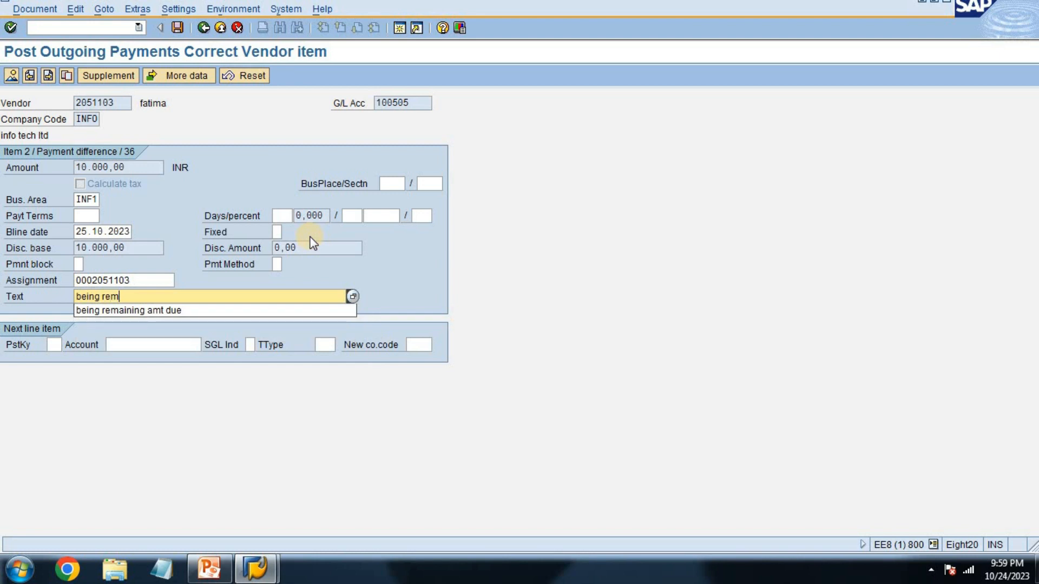
key(Down)
key(Tab)
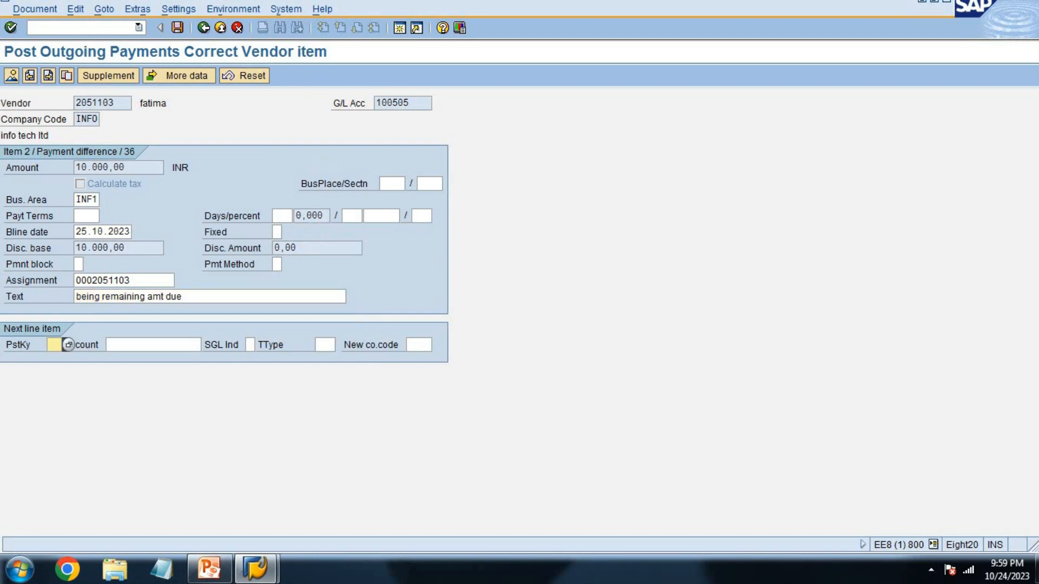
Step: Post the residual payment document and exit outgoing payment posting
click(202, 28)
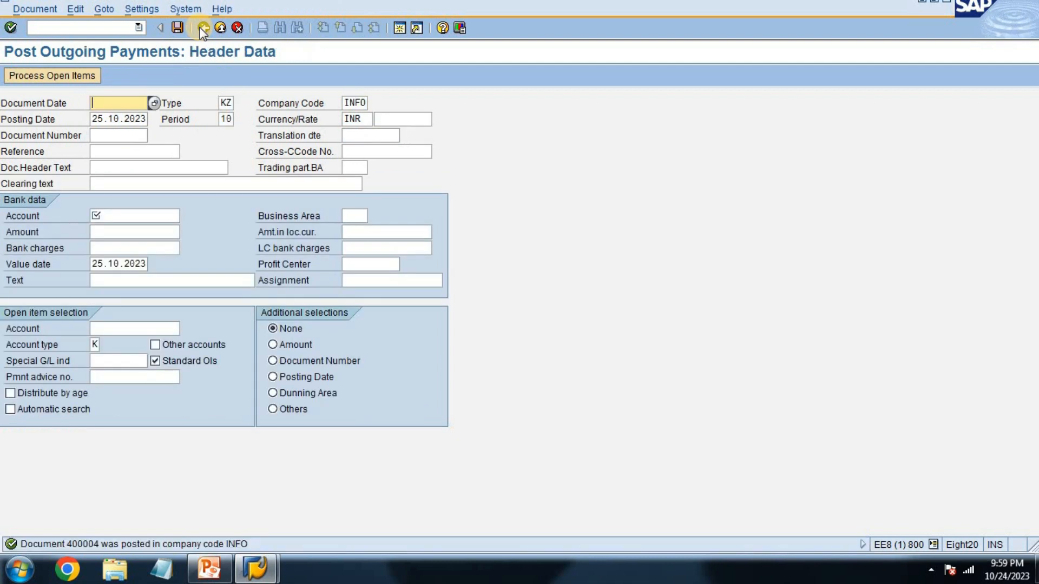
click(220, 27)
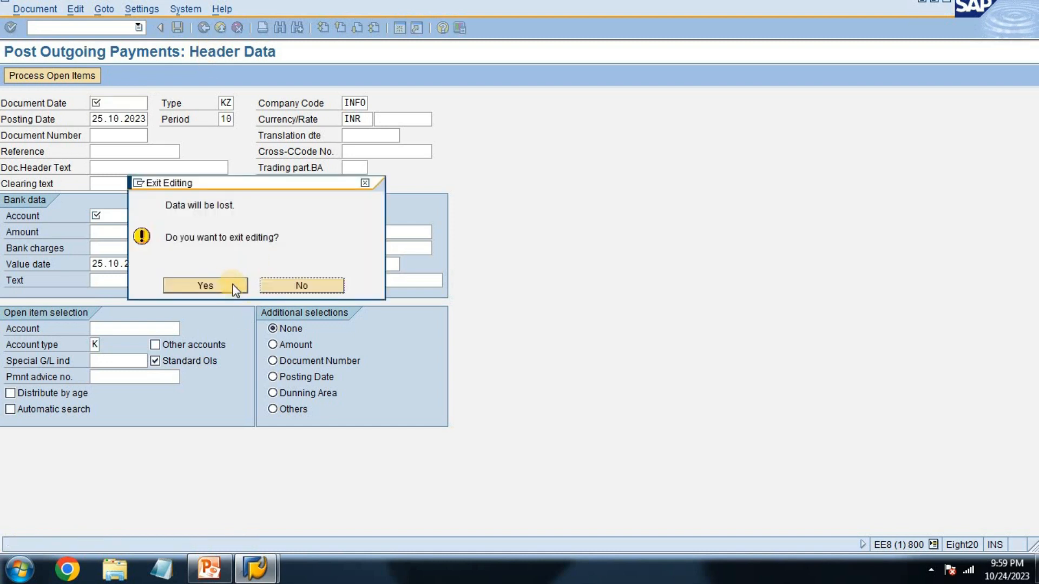
click(203, 282)
Step: Open vendor line item display with fbl1n, examine the vendor's open items, and return to the selection screen
text(f)
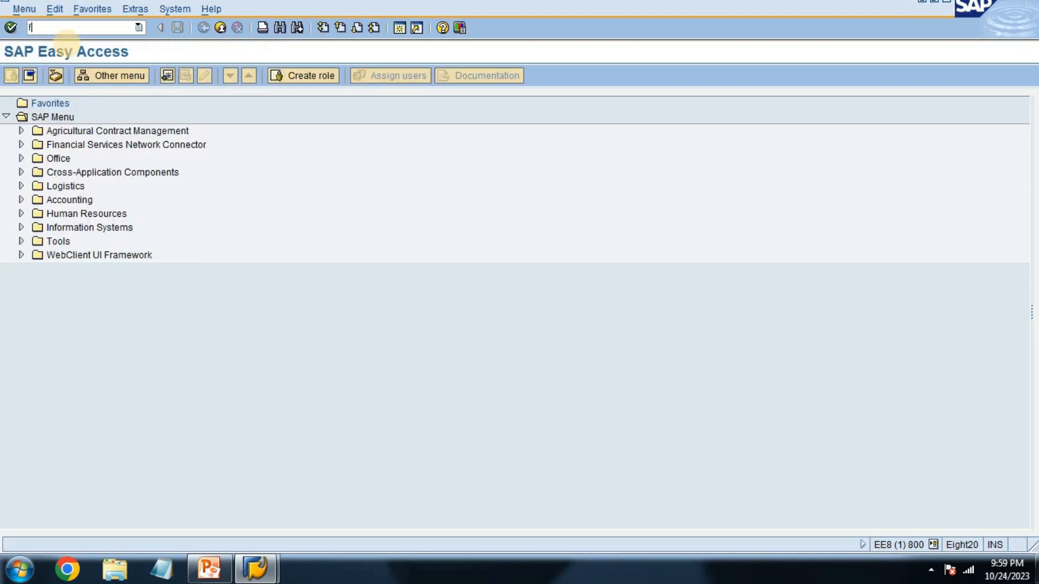
text(bl1n)
key(Return)
key(F8)
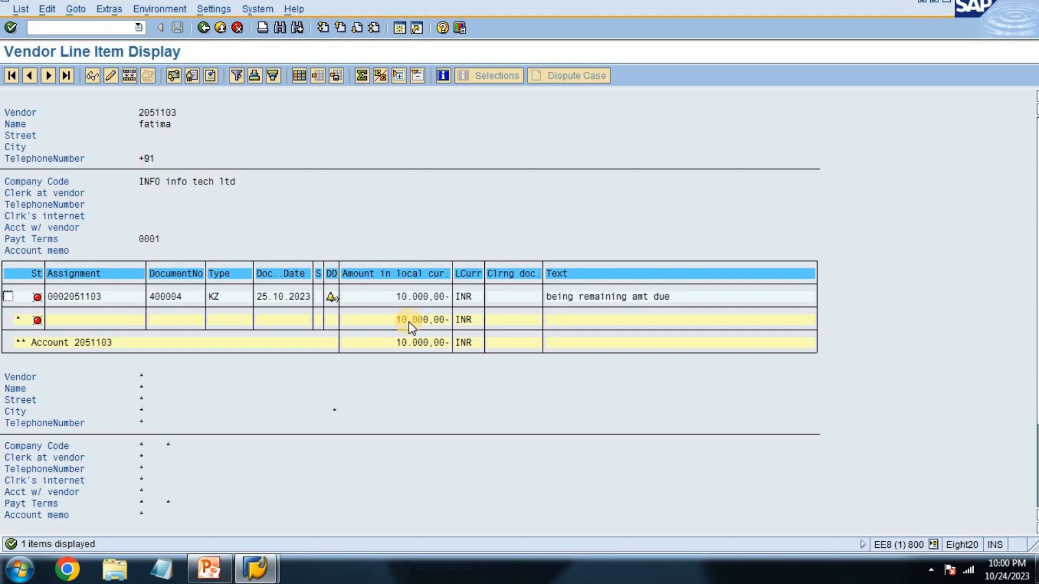
click(662, 297)
click(203, 27)
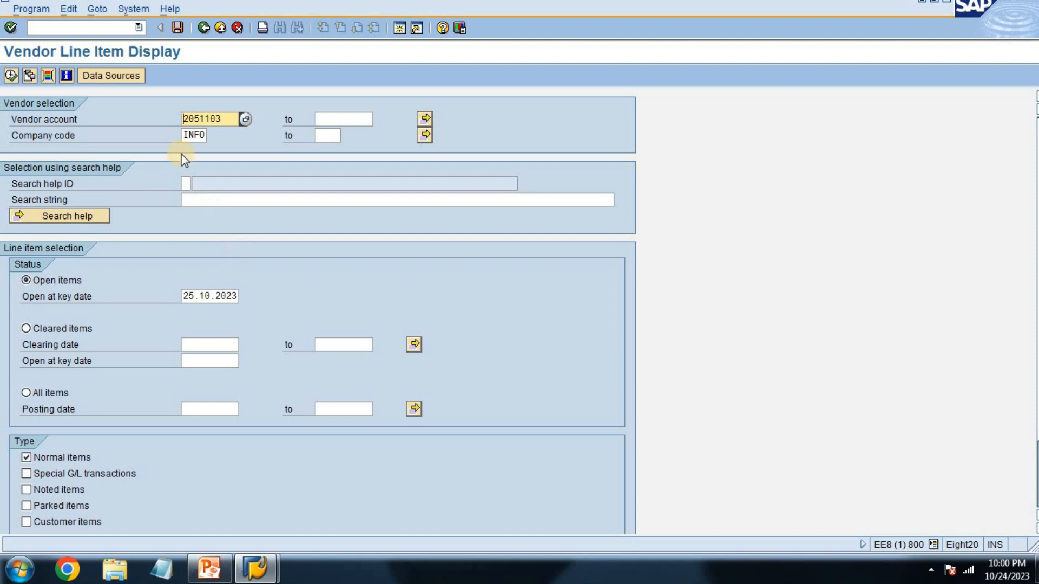
Step: Leave the vendor line item selection and switch to the SAP FI course document in Microsoft Word
click(203, 28)
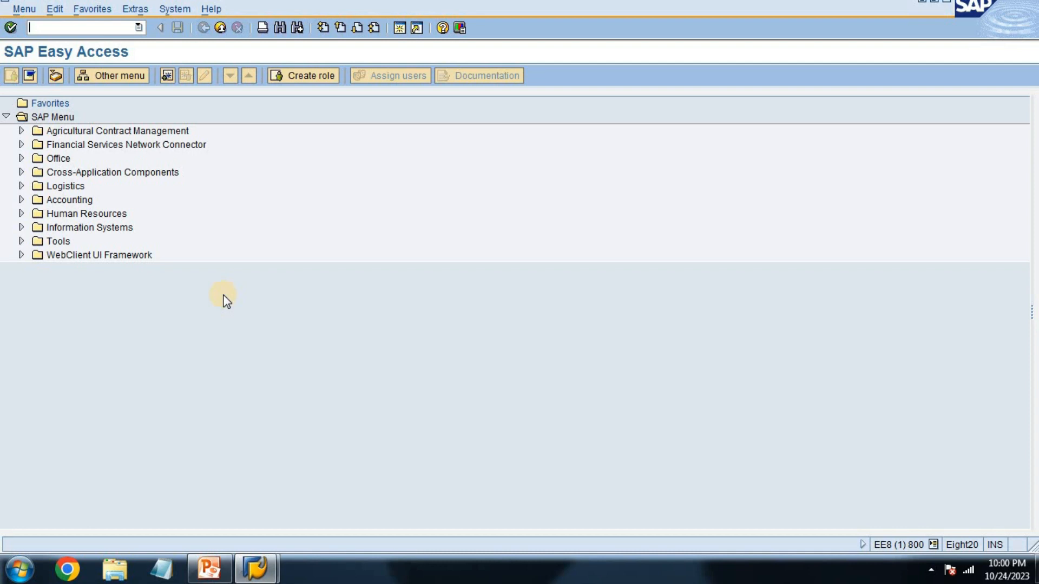
key(super)
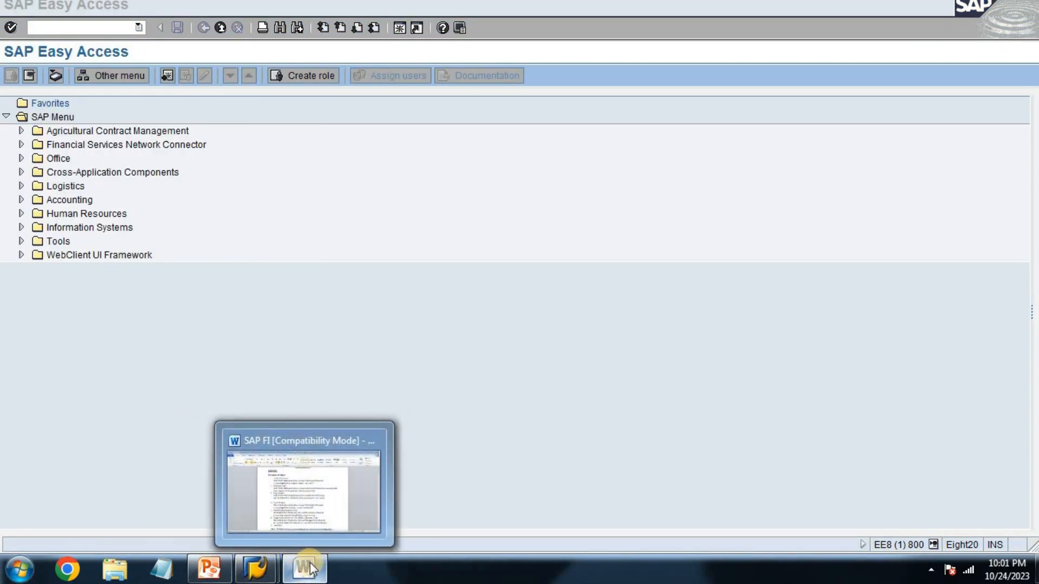
click(309, 568)
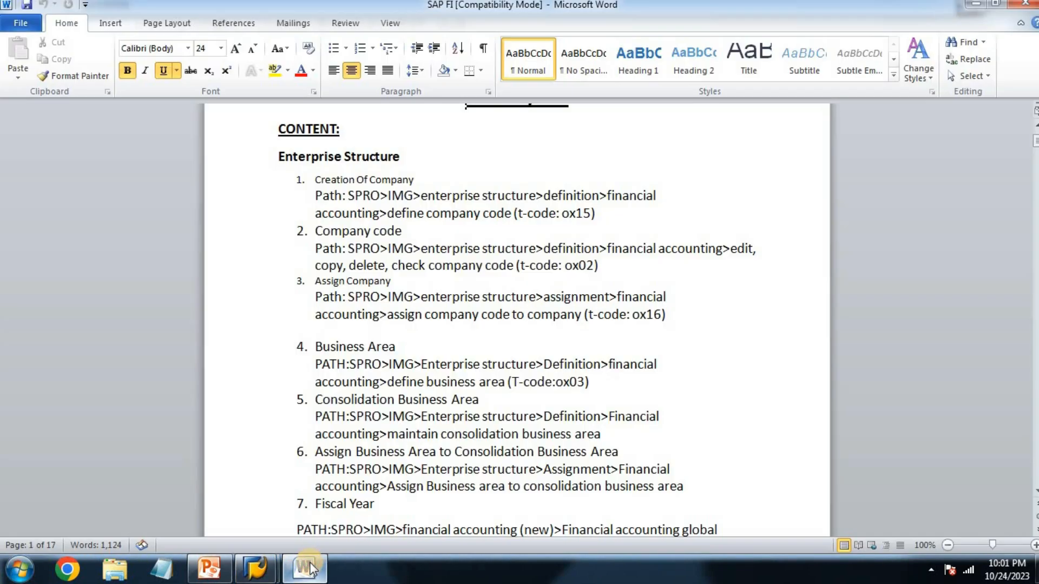
Step: Go through the SAP FI course contents down to the Accounts Payable topic list
click(809, 228)
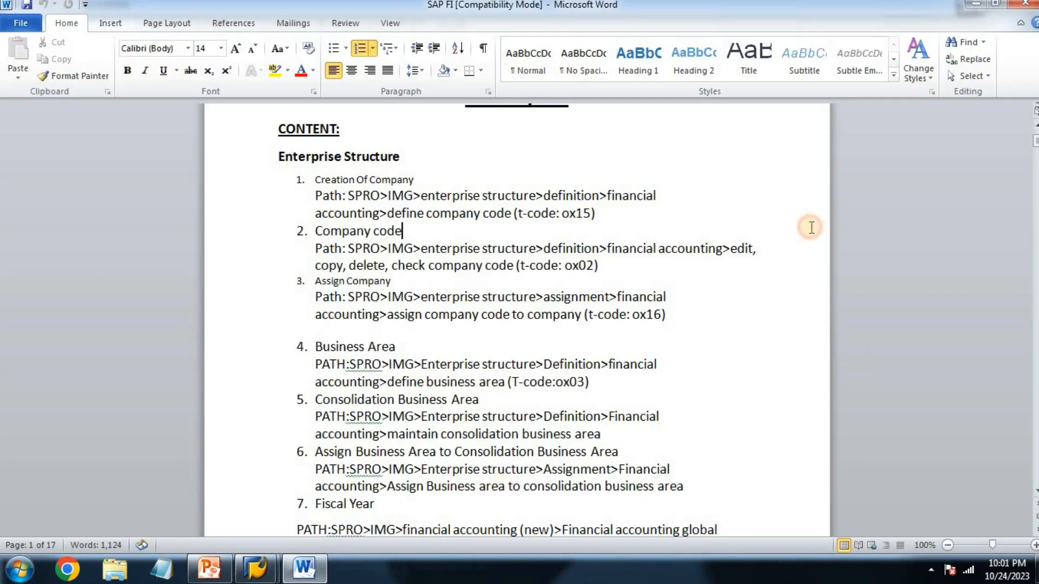
key(Down)
key(Down)
key(Down)
key(Down)
key(Down)
key(Down)
key(Down)
key(Down)
key(Down)
key(Down)
key(Down)
key(Down)
key(Down)
key(Down)
key(Down)
key(Down)
key(Down)
key(Down)
key(Down)
key(Down)
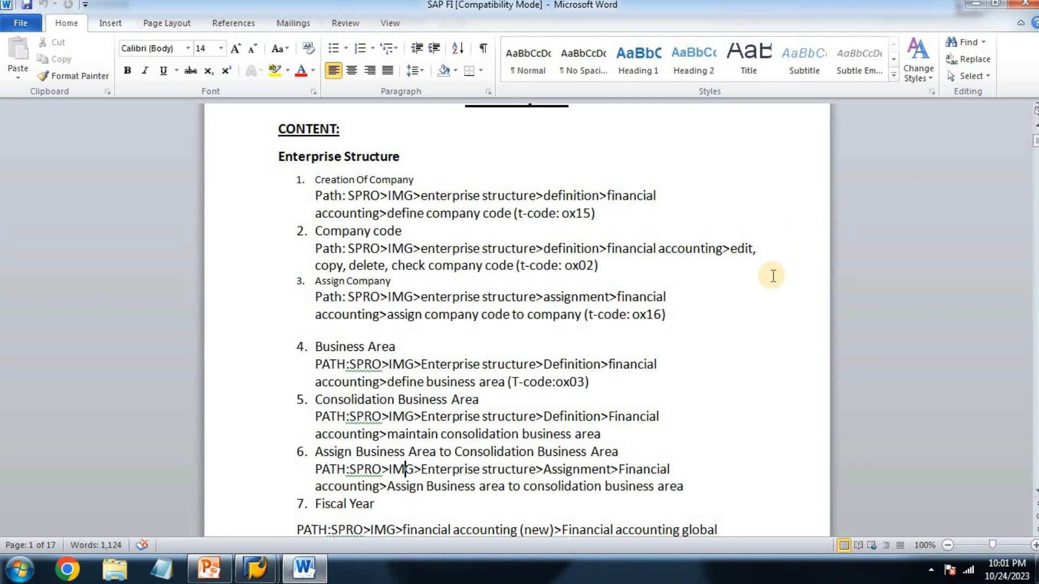
key(Down)
key(Down)
key(Down)
key(Down)
key(Down)
key(Down)
key(Down)
key(Down)
key(Down)
key(Down)
key(Down)
key(Down)
key(Down)
key(Down)
key(Down)
key(Down)
key(Down)
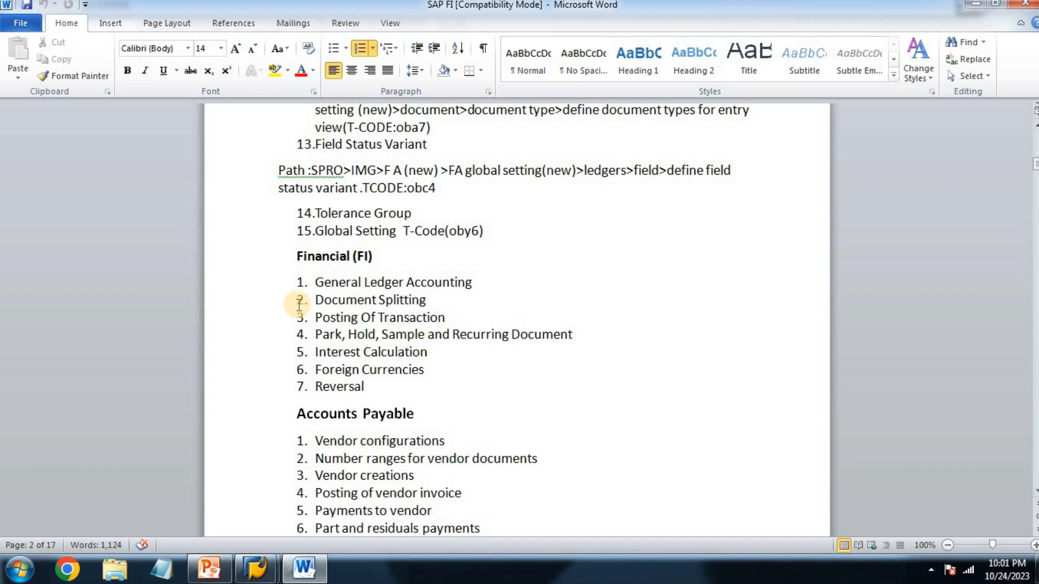
key(Down)
key(Down)
key(Down)
key(Down)
key(Down)
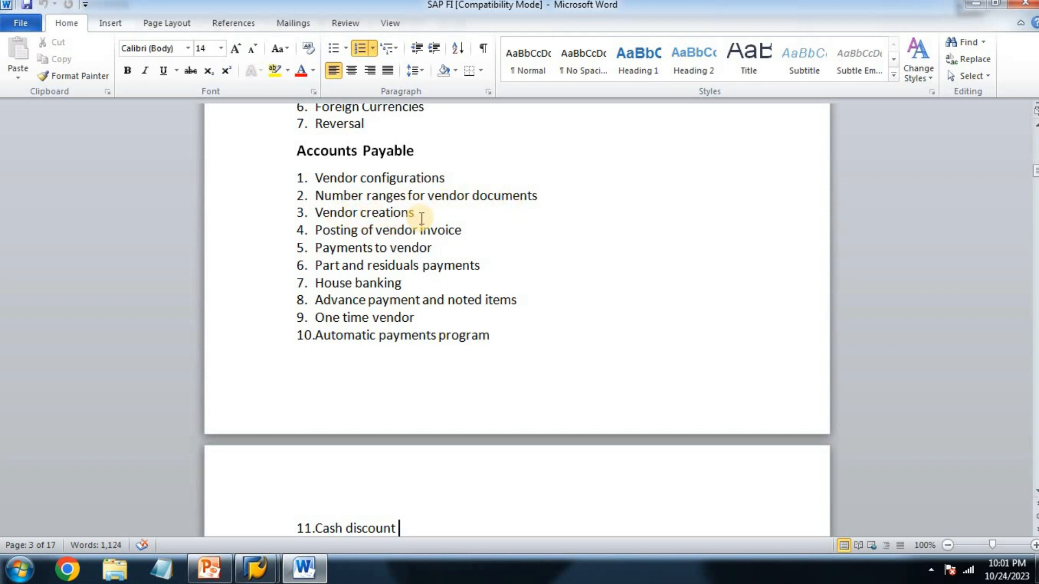
Step: Point out "Part and residuals payments" and the following topic "House banking" in the Accounts Payable list
drag(515, 264, 263, 263)
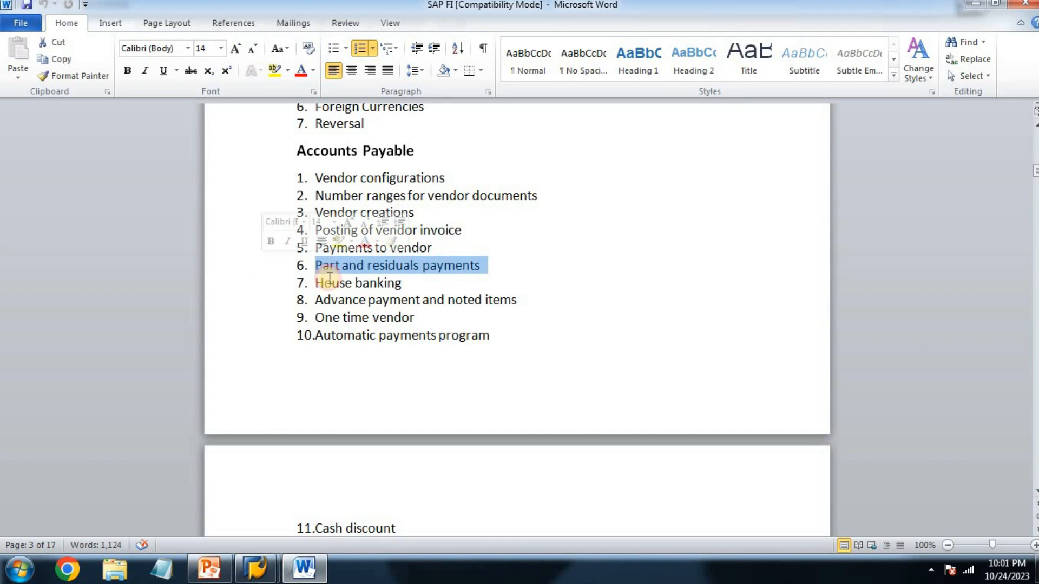
drag(320, 285, 398, 294)
click(401, 283)
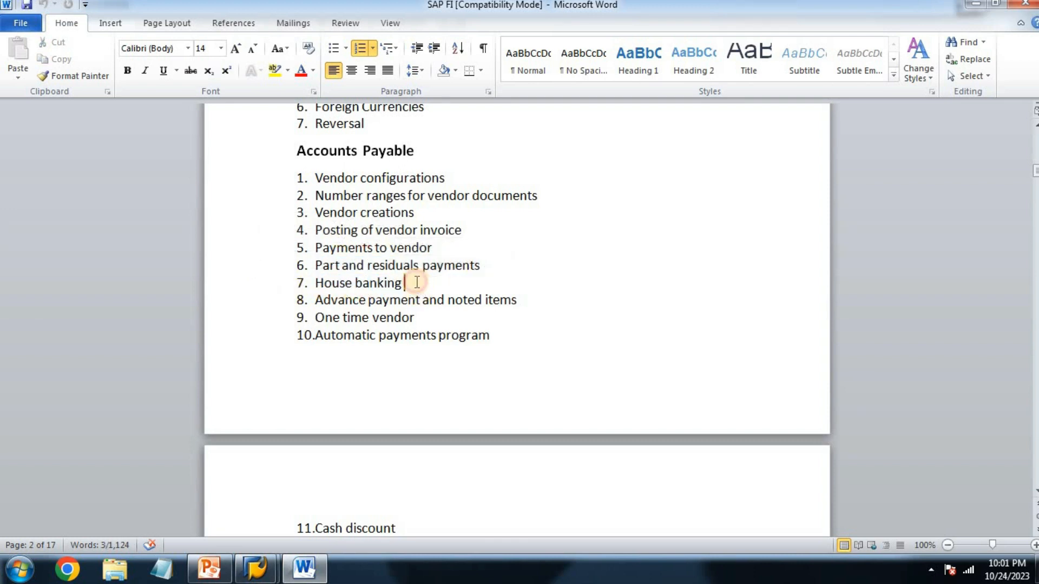